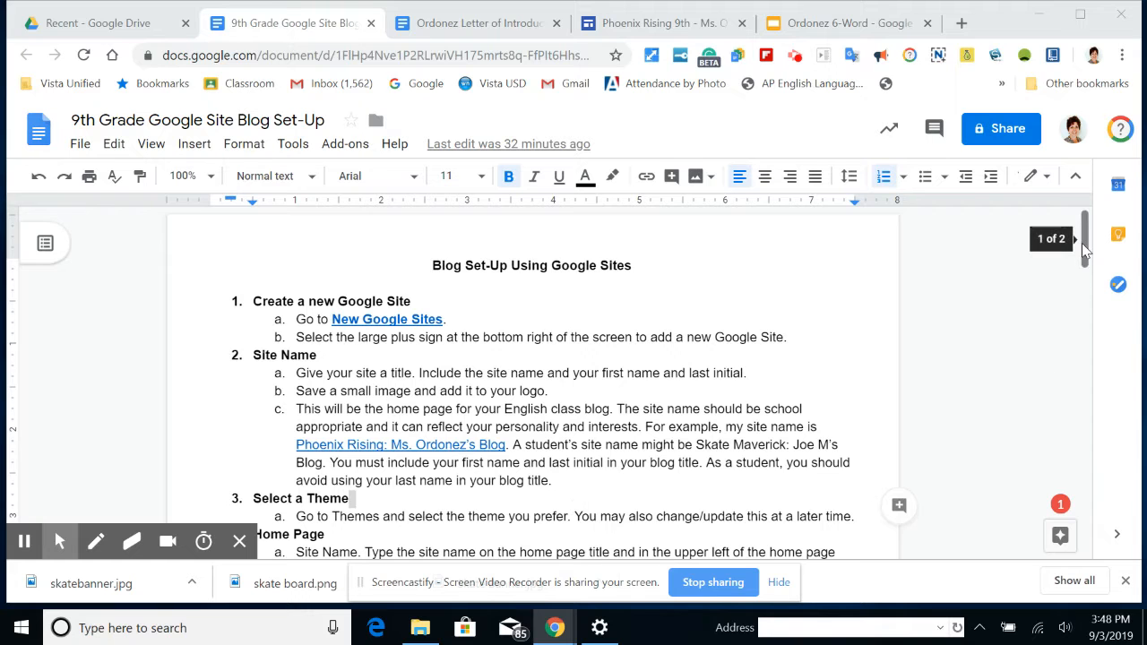
{"action": "left_click_drag", "start_coordinate": [1084, 237], "coordinate": [1095, 294]}
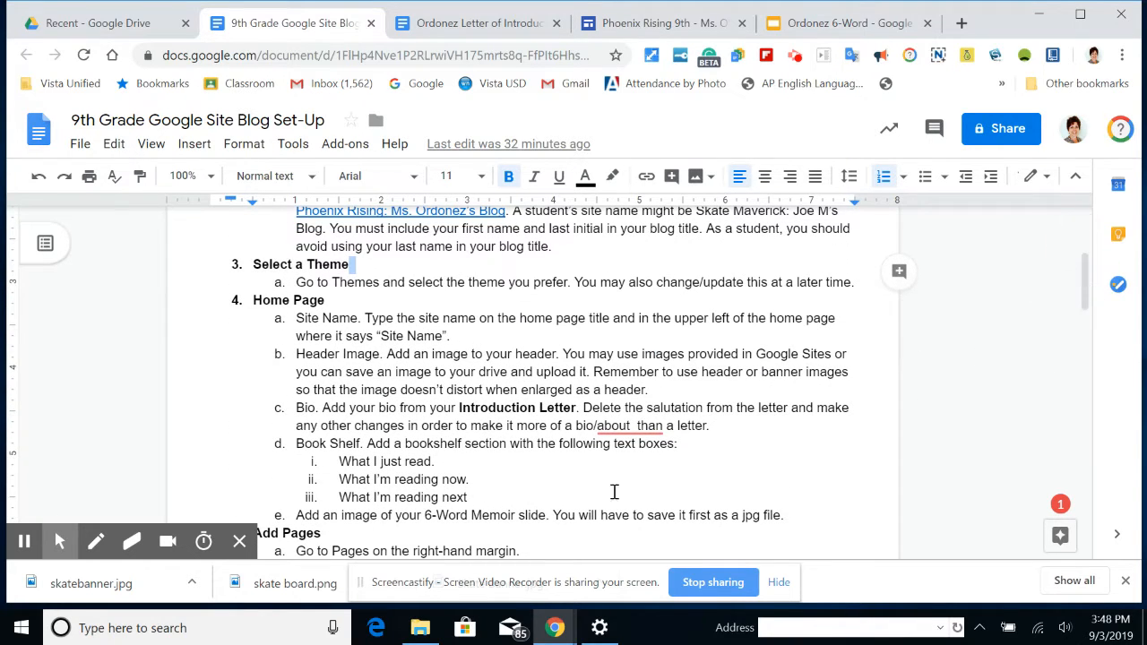
{"action": "left_click_drag", "start_coordinate": [1087, 285], "coordinate": [1095, 218]}
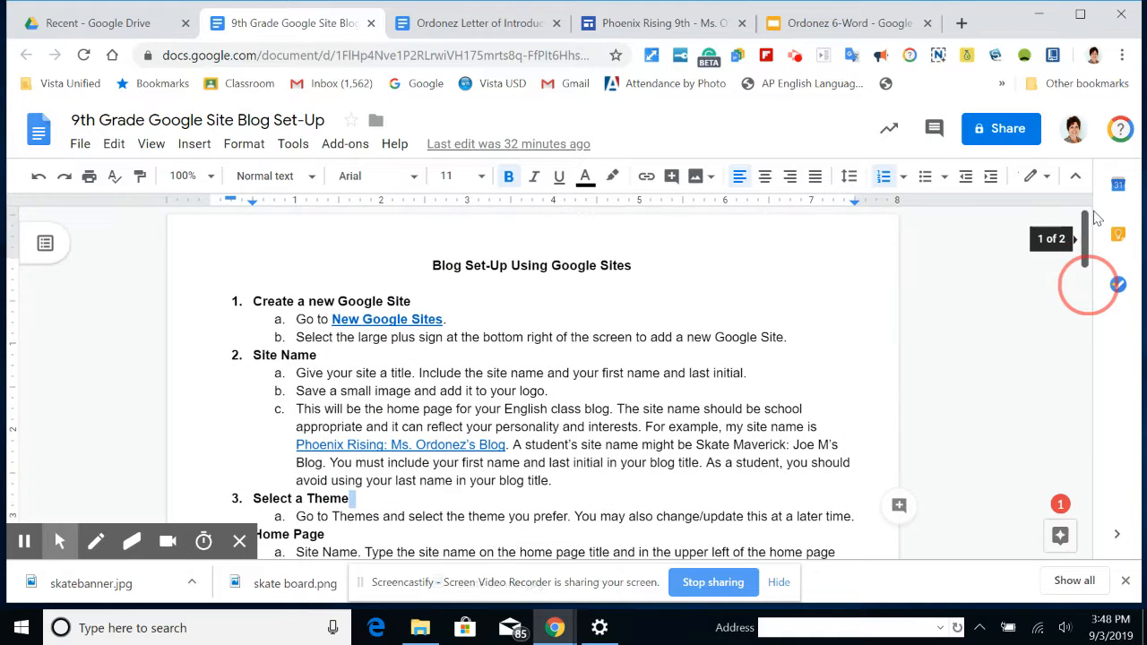
Step: Search the web for new Google Sites in a new browser tab, open the site, and create a blank site
{"action": "left_click", "coordinate": [961, 24]}
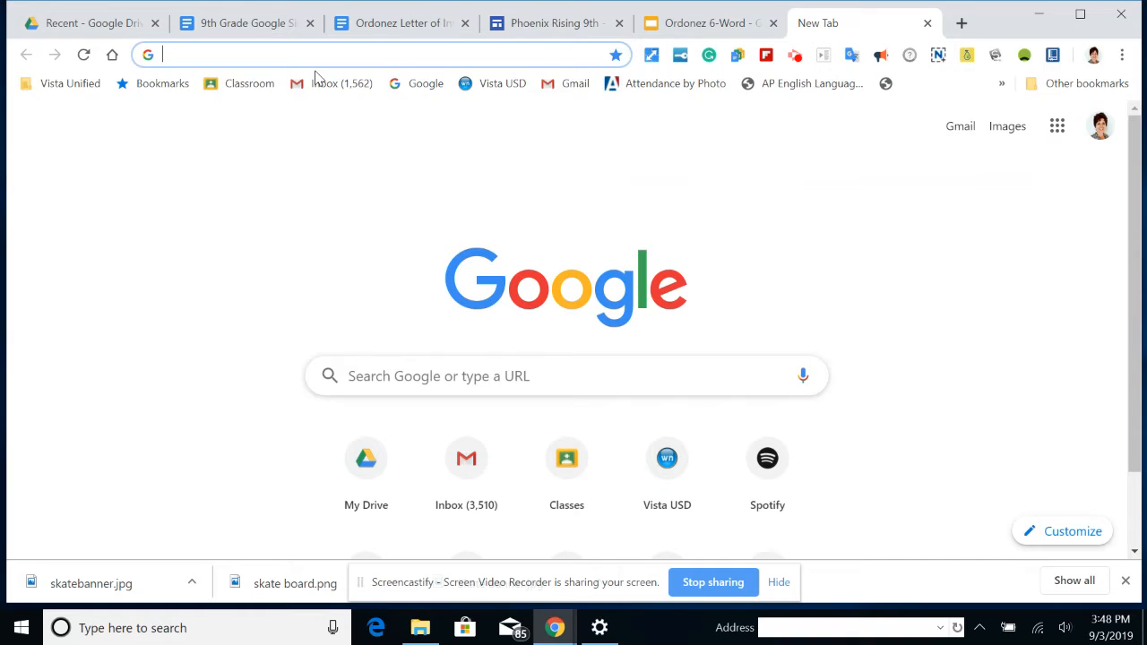
{"action": "type", "text": "new"}
{"action": "key", "text": "Return"}
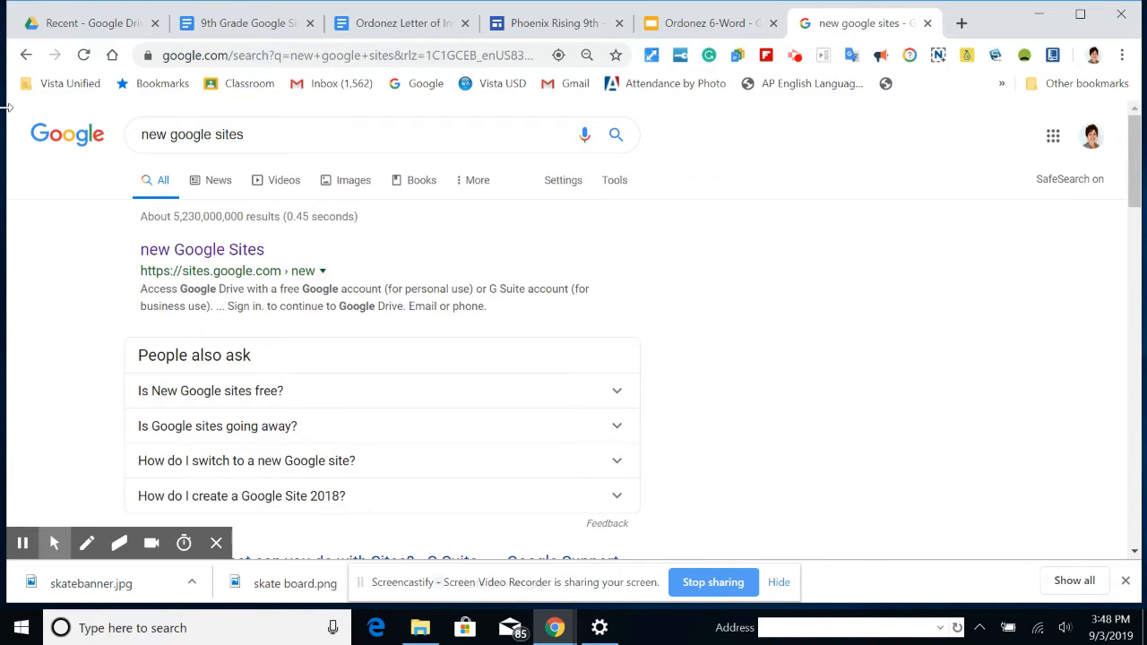
{"action": "left_click", "coordinate": [190, 250]}
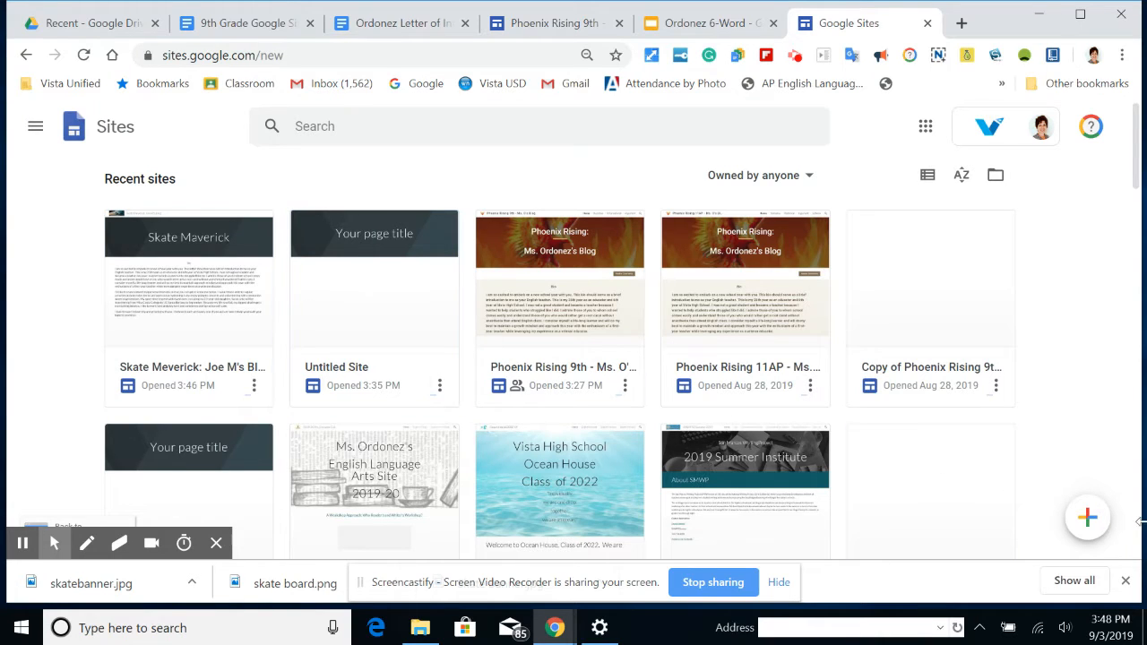
{"action": "left_click", "coordinate": [1087, 520]}
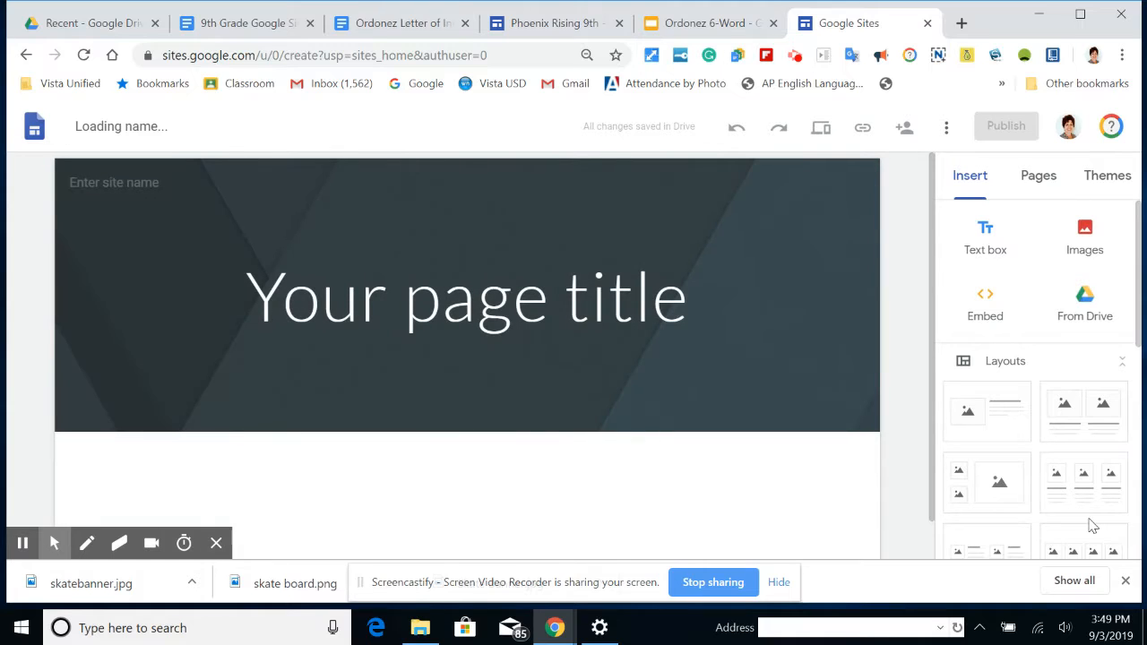
Step: Name the site "Skate Maverick -" followed by the student's first name and last initial in possessive form and "Blog"
{"action": "left_click", "coordinate": [472, 303]}
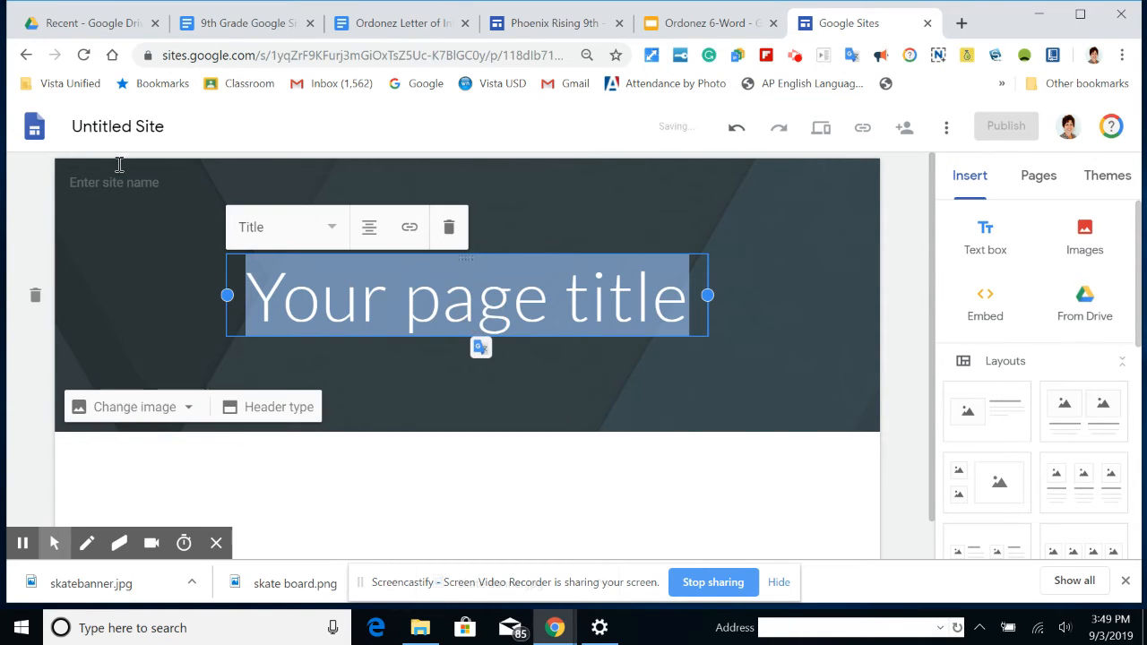
{"action": "left_click", "coordinate": [196, 125]}
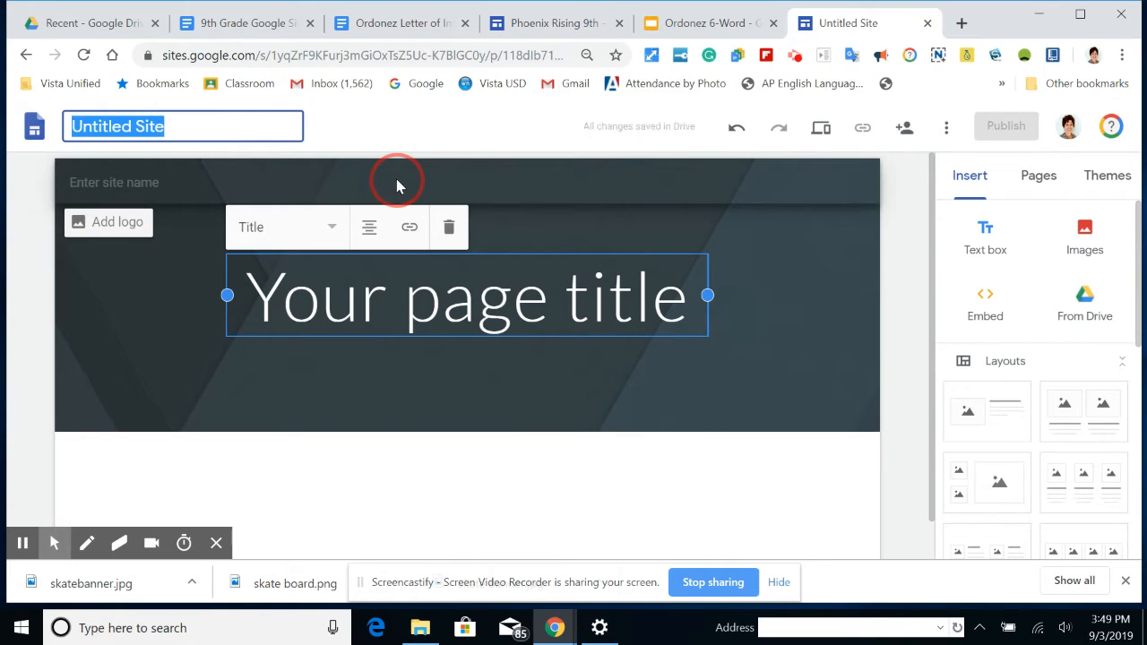
{"action": "type", "text": "Skate Maverick - Joe M"}
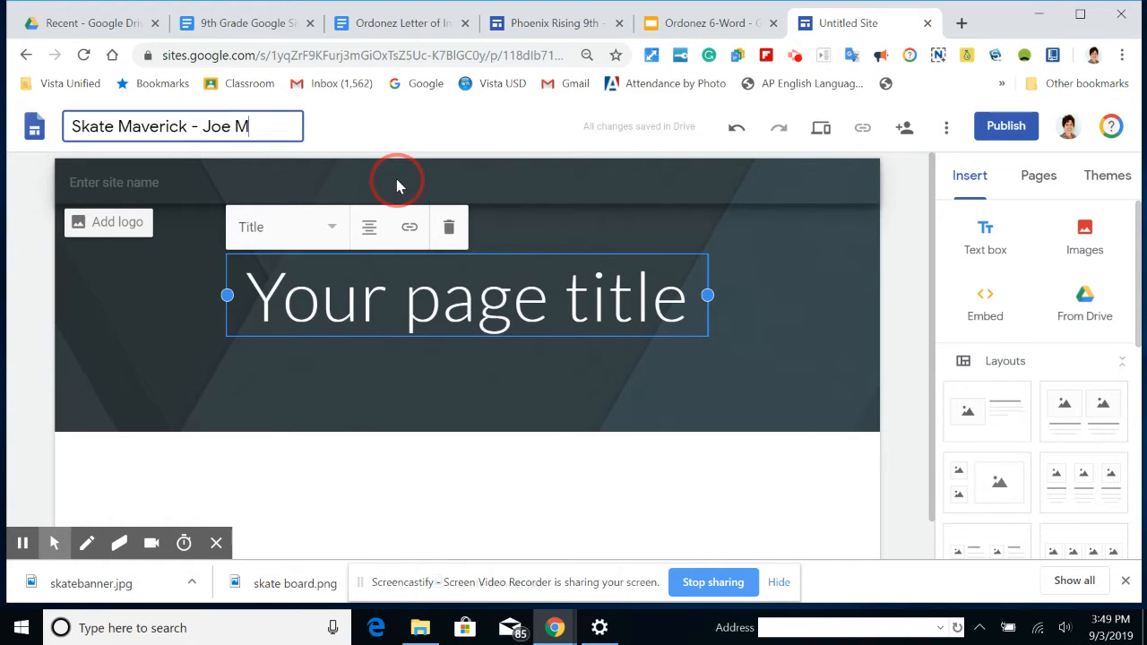
{"action": "type", "text": "og"}
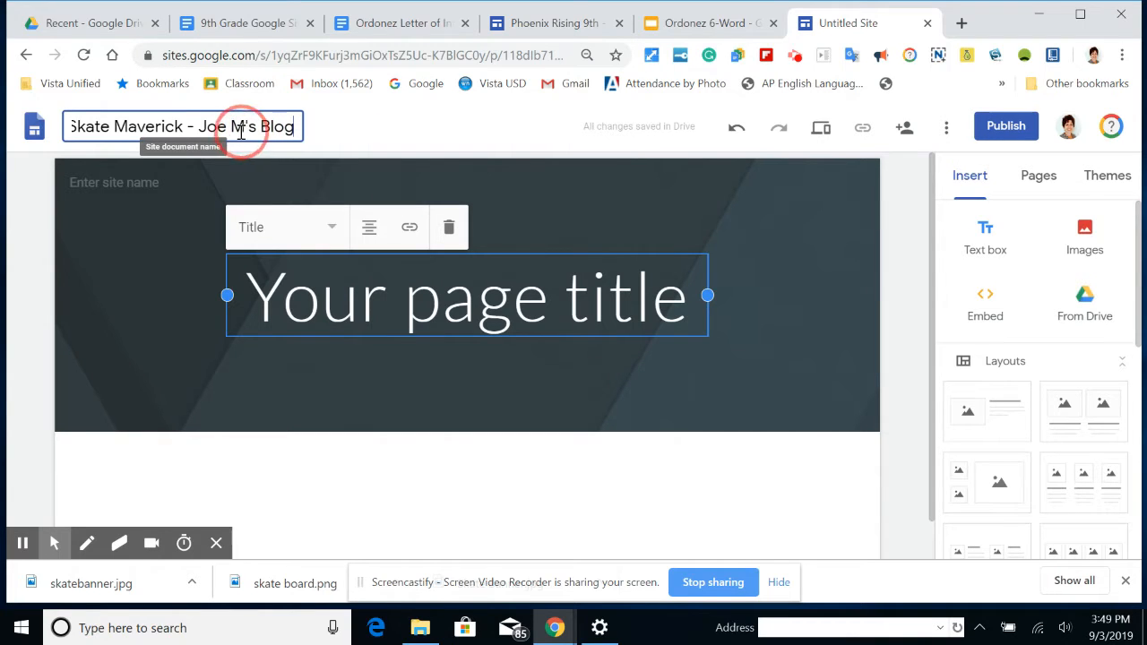
Step: Replace the placeholder page title in the header with "Skate Maverick"
{"action": "left_click_drag", "start_coordinate": [256, 308], "coordinate": [681, 310]}
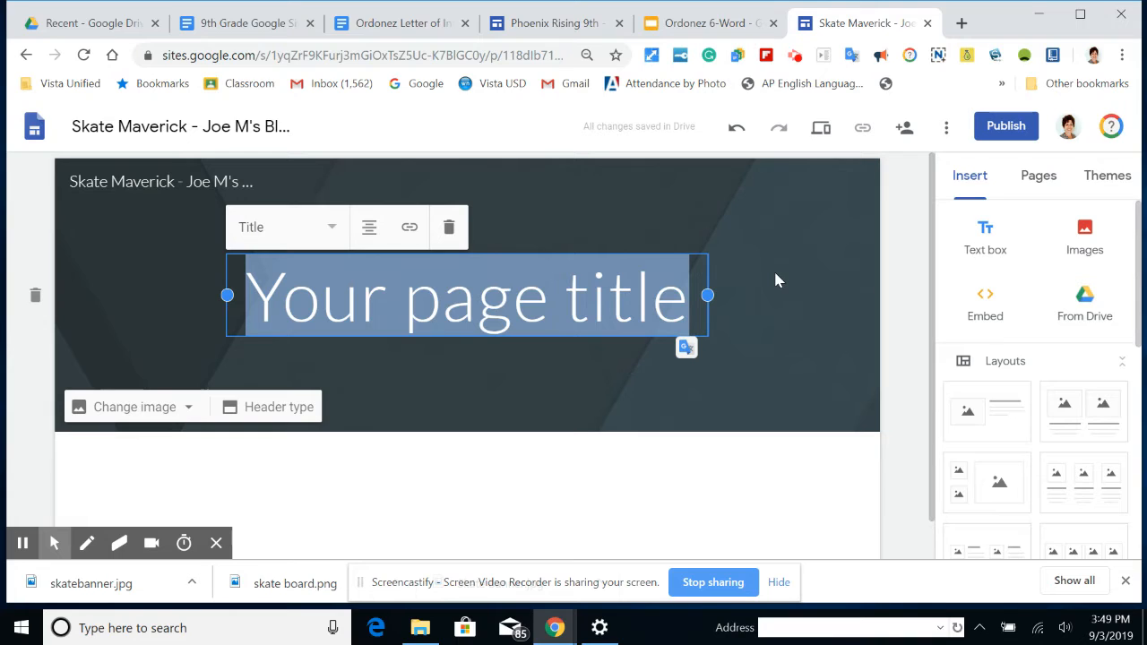
{"action": "type", "text": "S"}
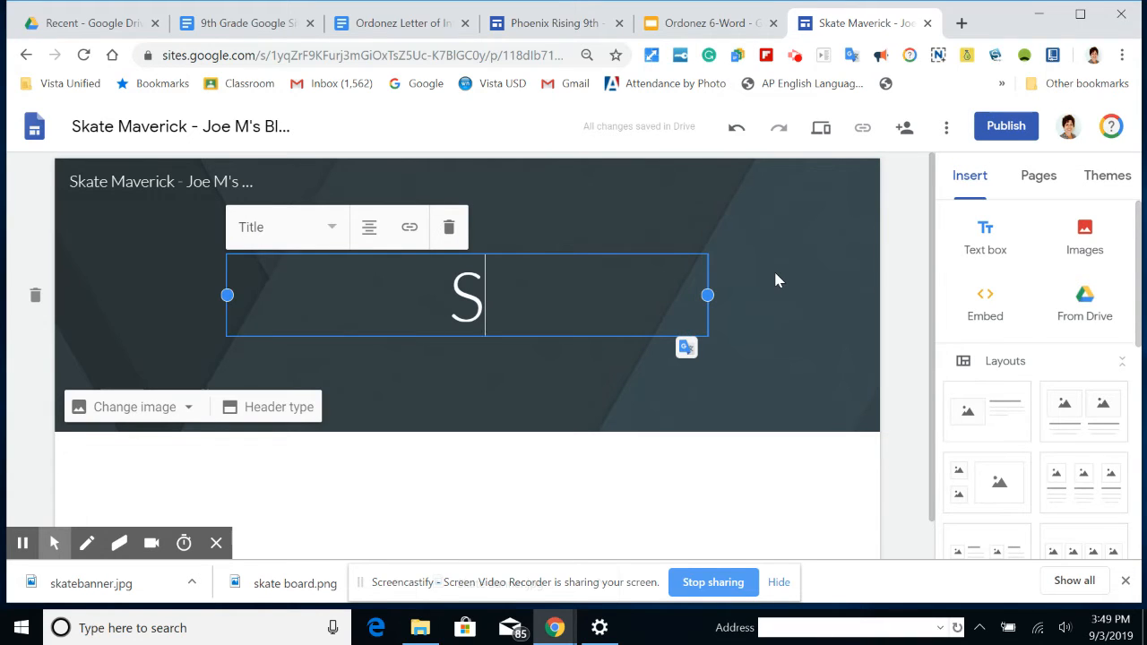
{"action": "type", "text": "kate Ma"}
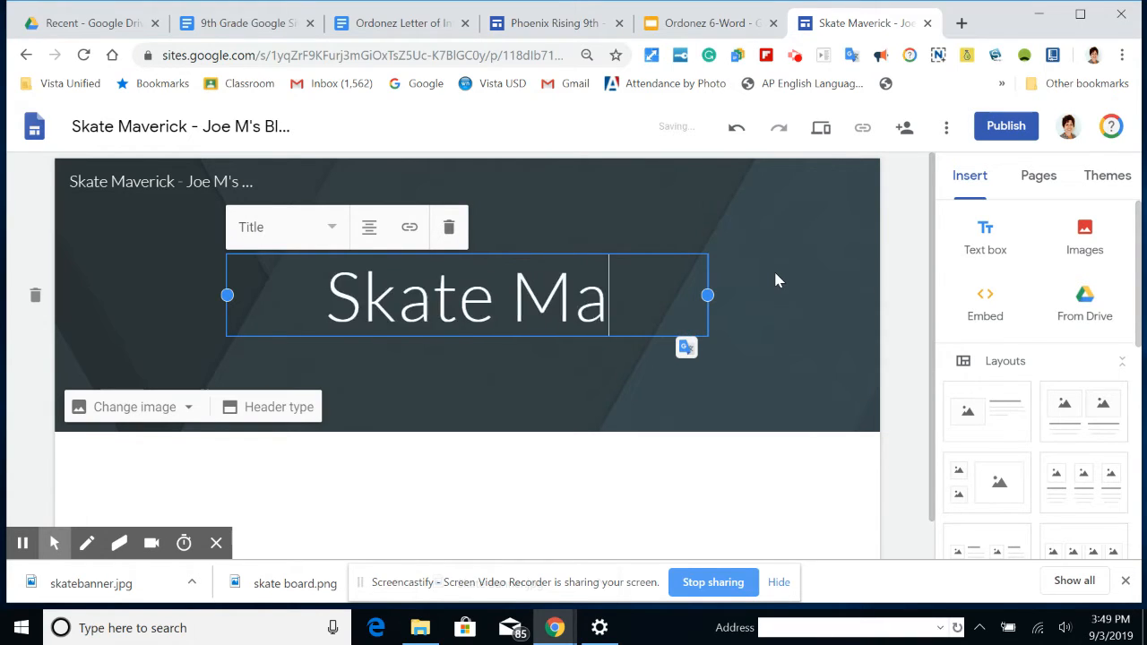
{"action": "type", "text": "verick"}
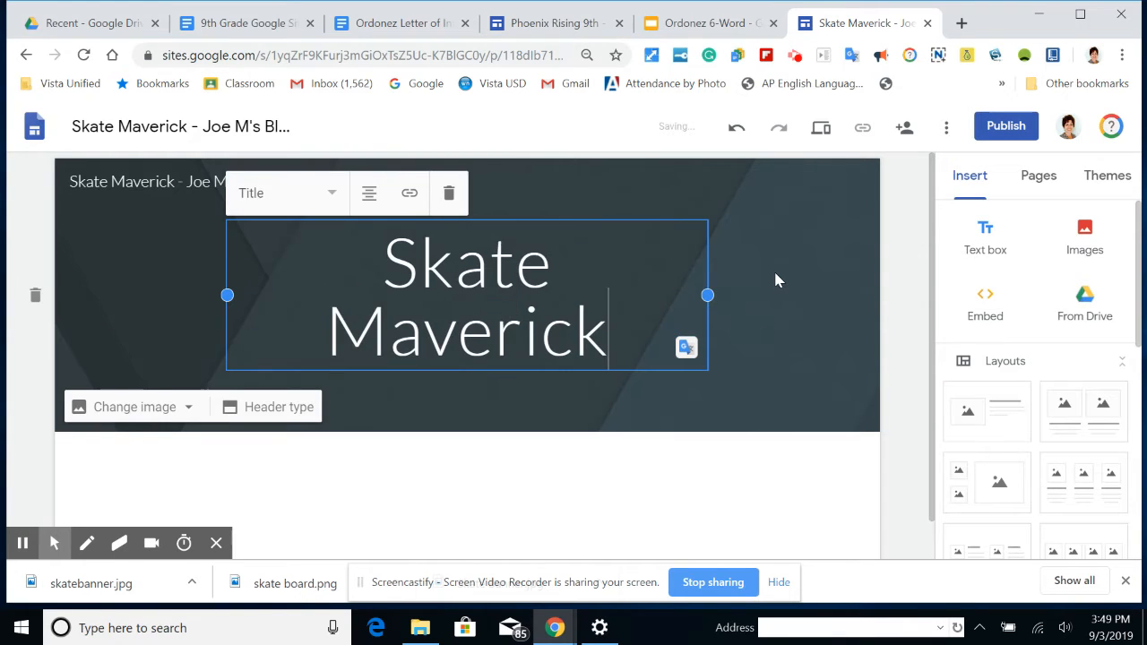
{"action": "left_click", "coordinate": [107, 285]}
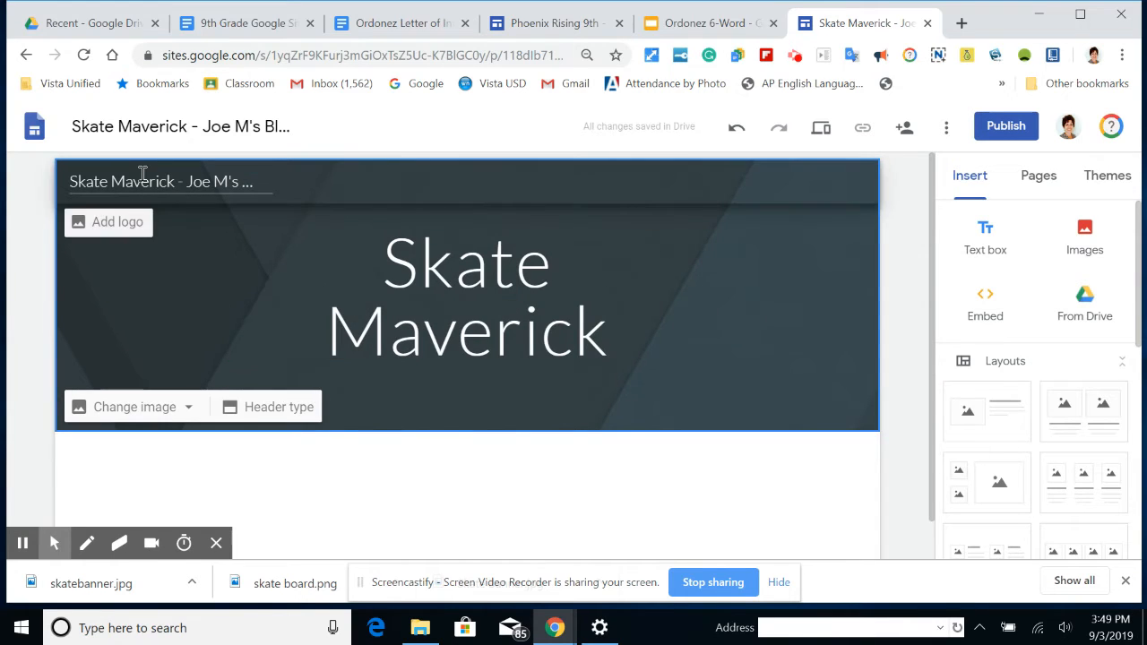
Step: Upload the "skate board" image as the site logo, finding it with a file search for "skate"
{"action": "left_click", "coordinate": [117, 224]}
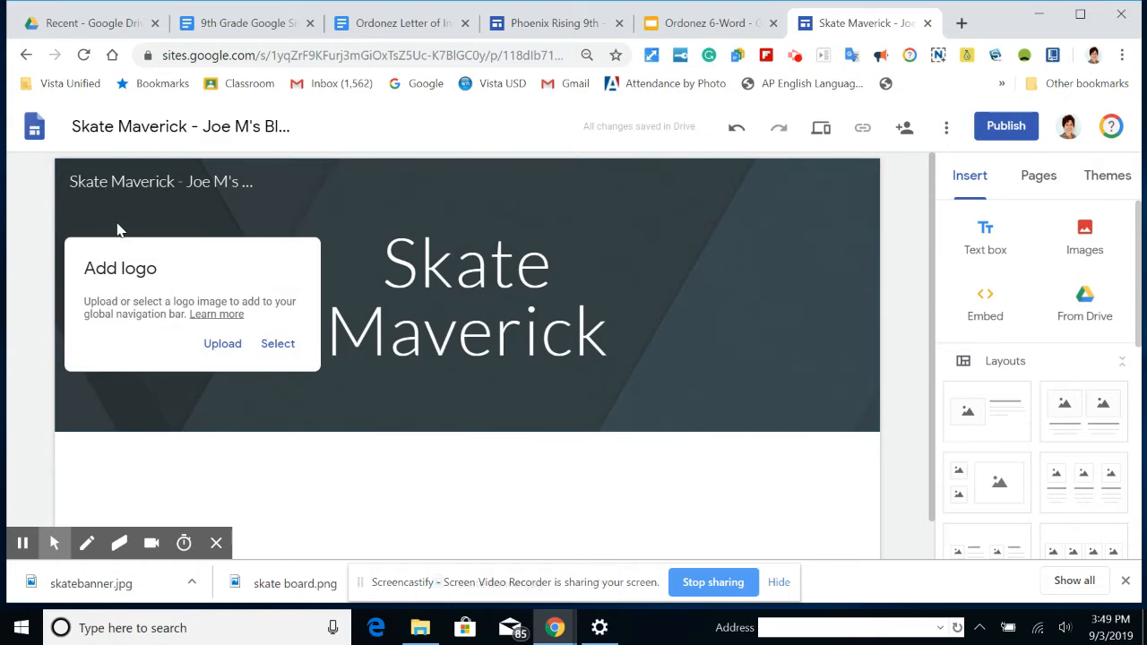
{"action": "left_click", "coordinate": [219, 345]}
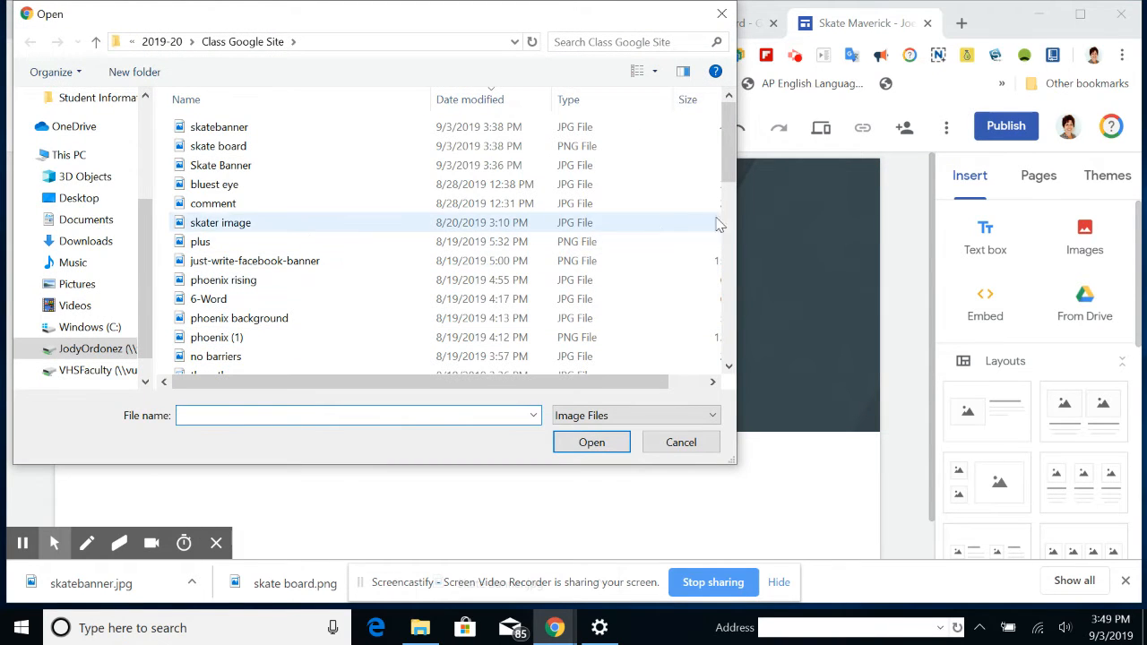
{"action": "left_click_drag", "start_coordinate": [731, 173], "coordinate": [746, 126]}
{"action": "left_click", "coordinate": [583, 42]}
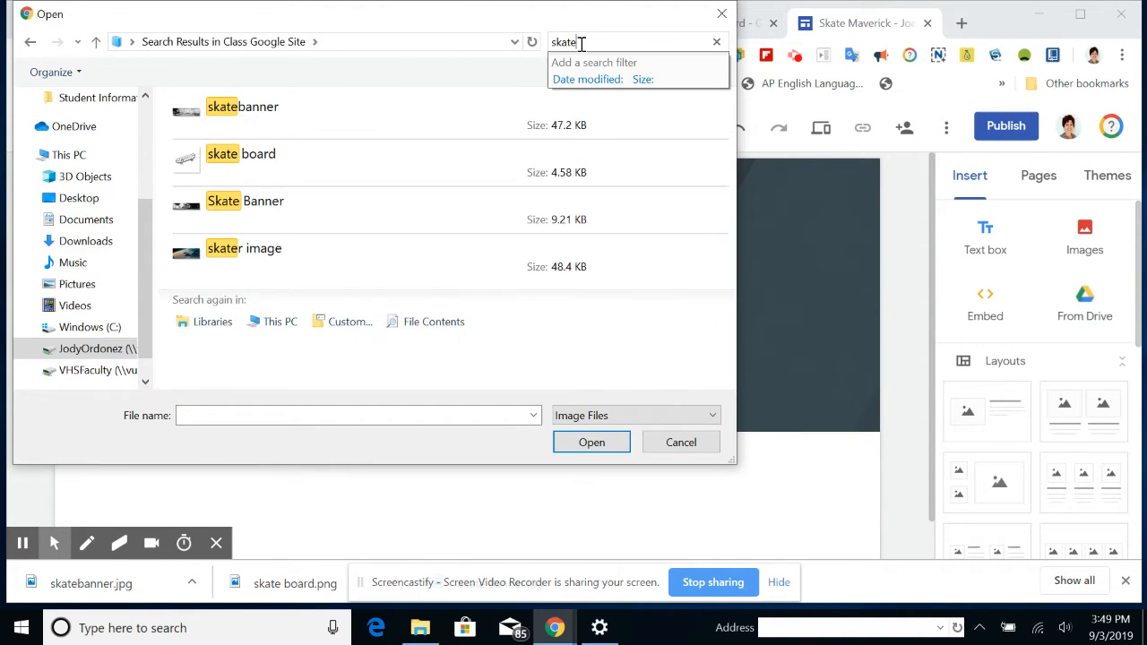
{"action": "double_click", "coordinate": [185, 162]}
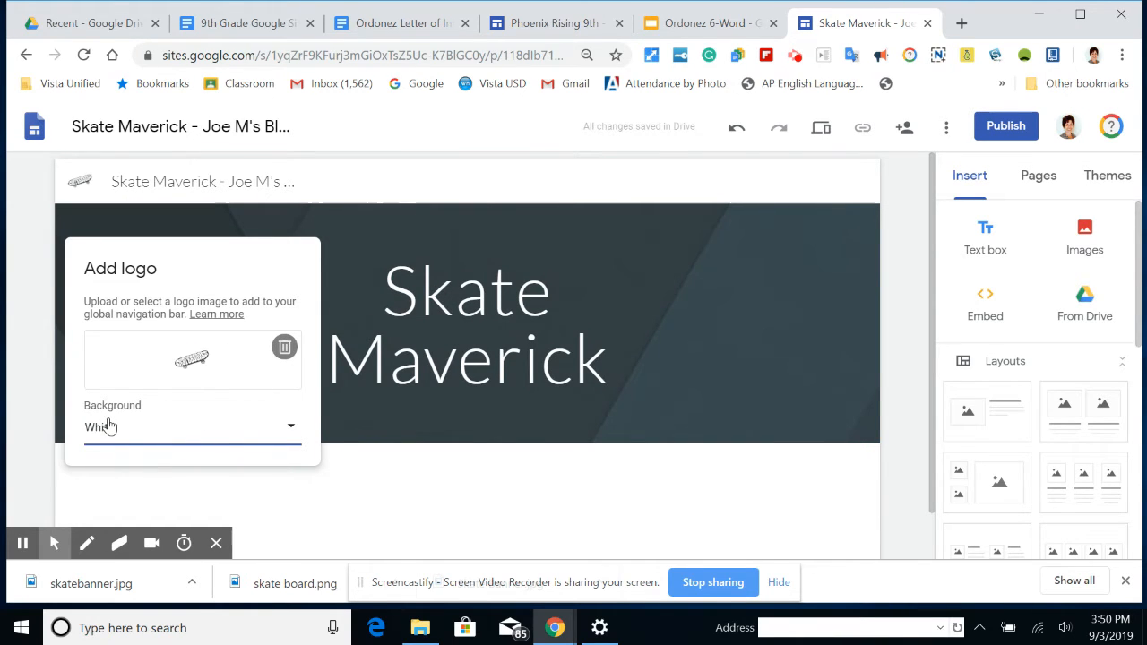
{"action": "left_click", "coordinate": [556, 481]}
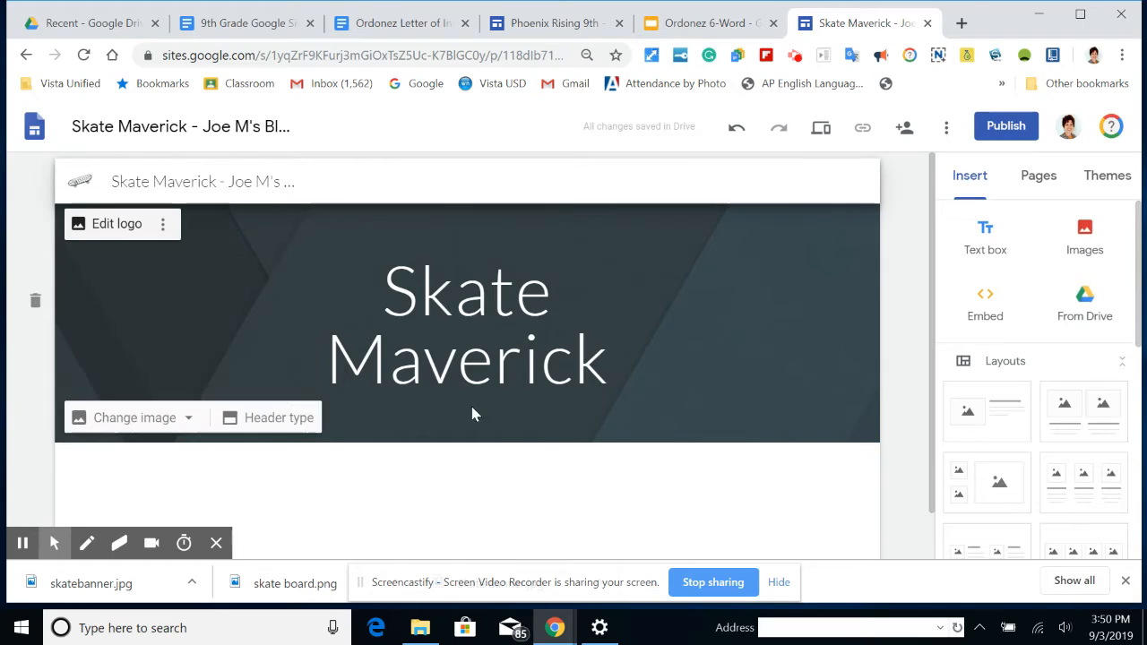
{"action": "left_click", "coordinate": [140, 418]}
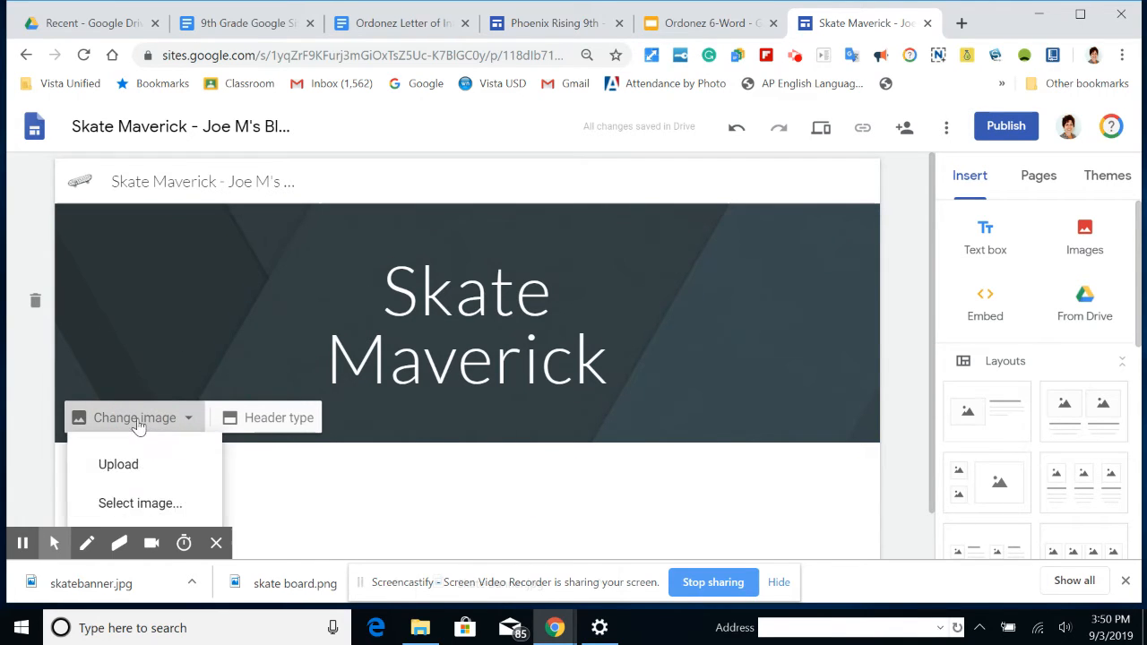
{"action": "left_click", "coordinate": [153, 505]}
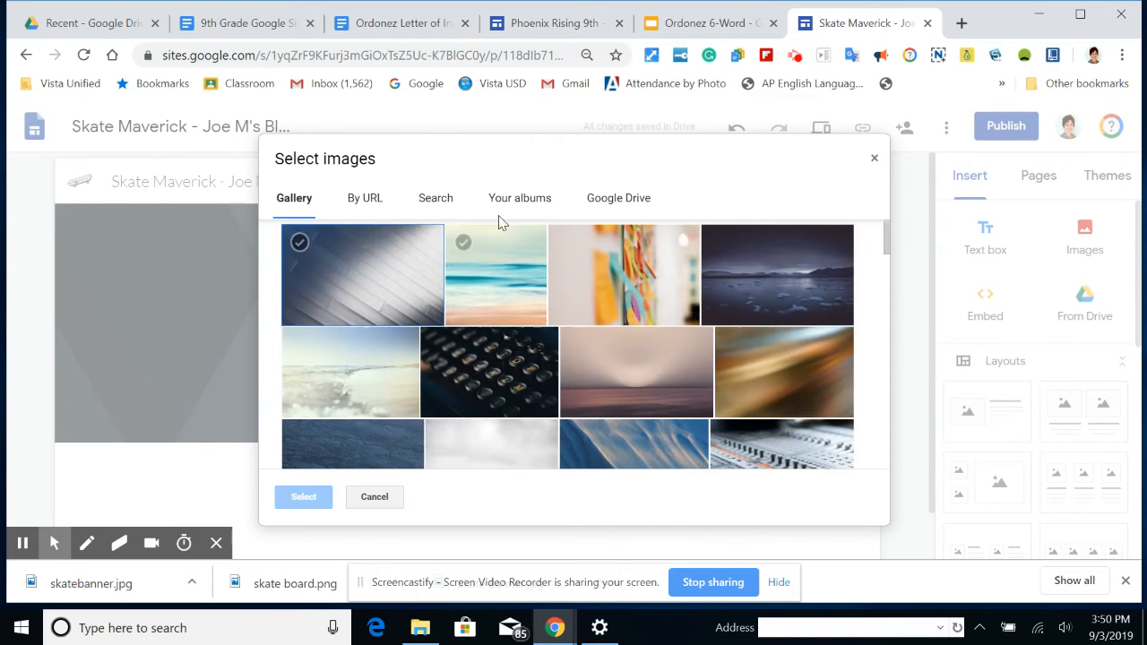
{"action": "left_click", "coordinate": [874, 157]}
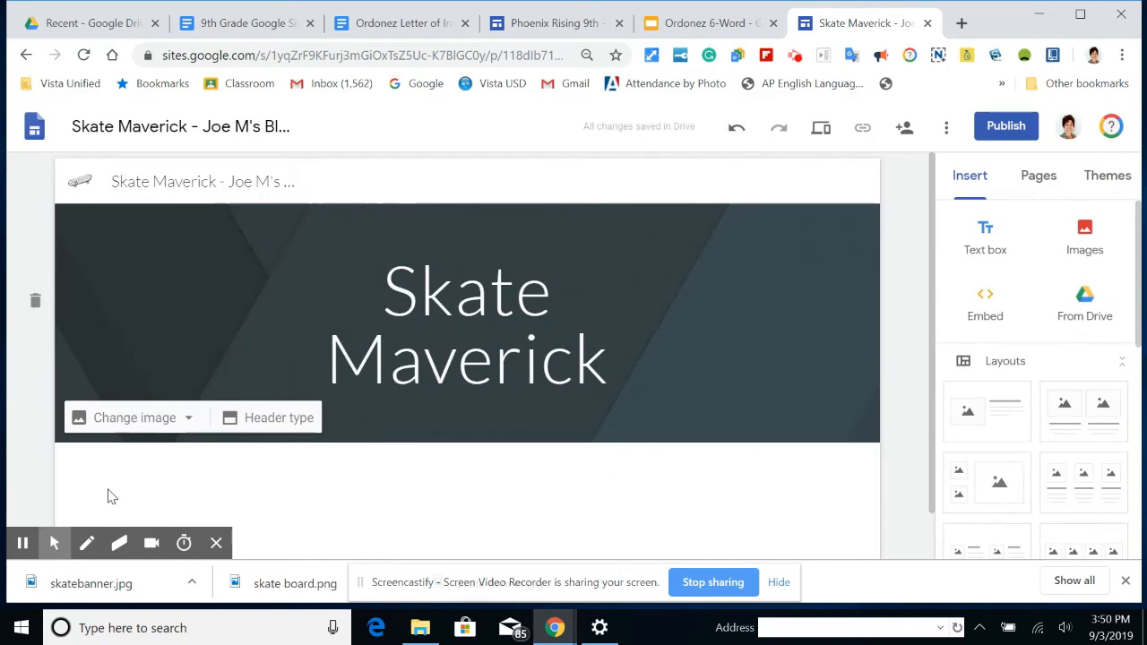
Step: Upload the "skatebanner" image as the header background, finding it with a file search for "skate"
{"action": "left_click", "coordinate": [104, 429]}
{"action": "left_click", "coordinate": [109, 466]}
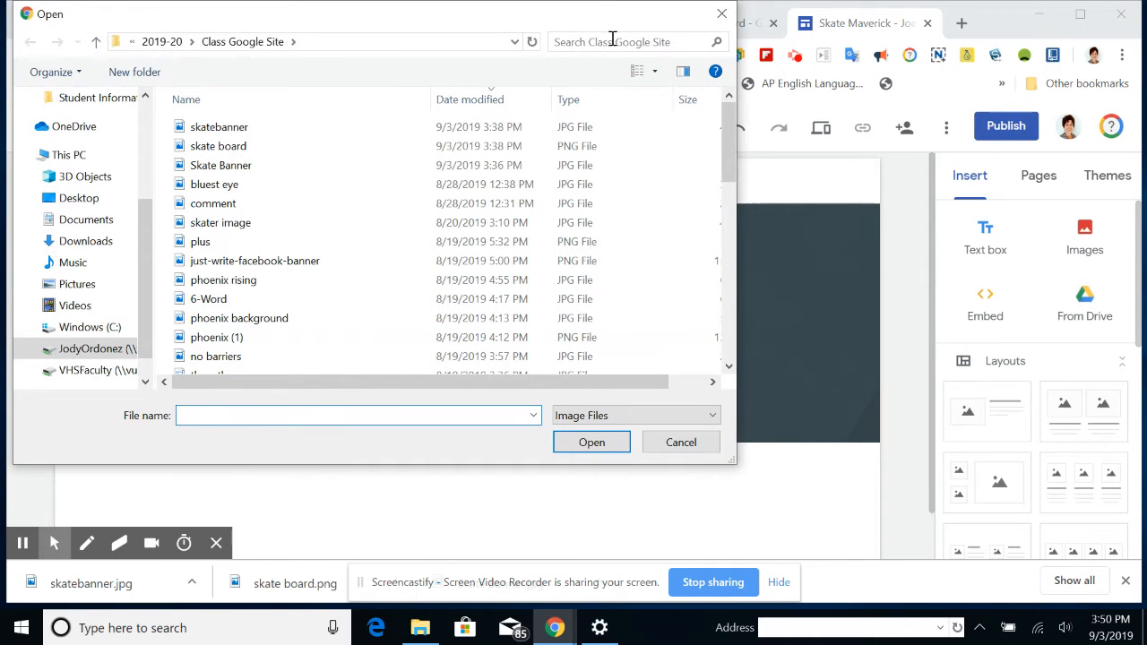
{"action": "left_click_drag", "start_coordinate": [730, 148], "coordinate": [730, 269]}
{"action": "left_click", "coordinate": [592, 41]}
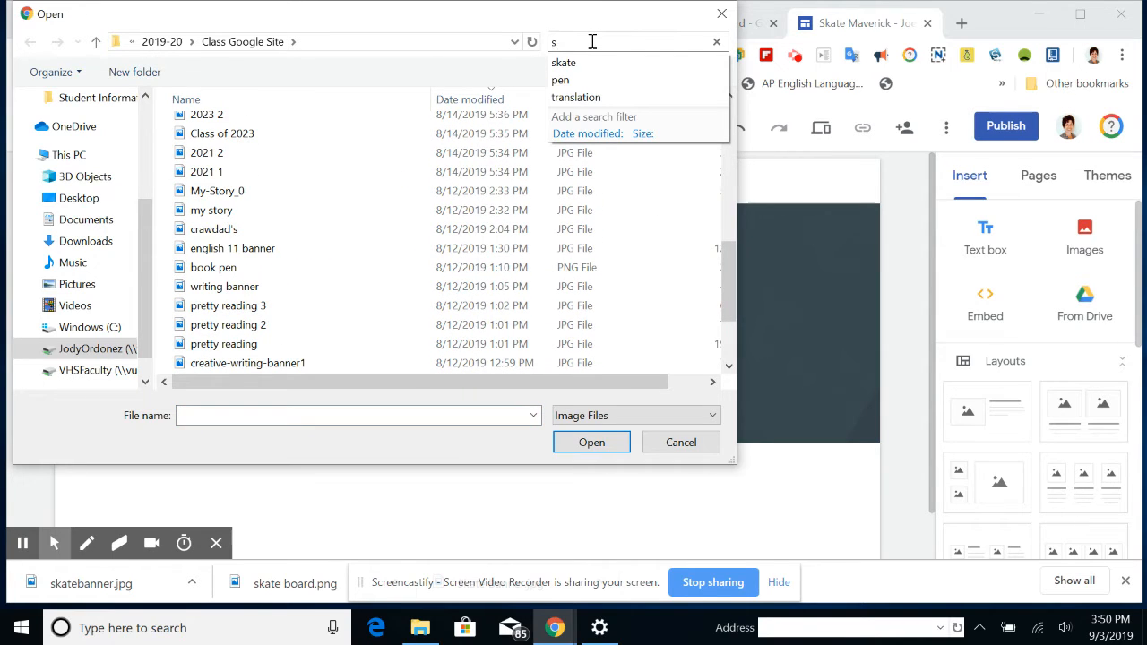
{"action": "type", "text": "skate"}
{"action": "key", "text": "Return"}
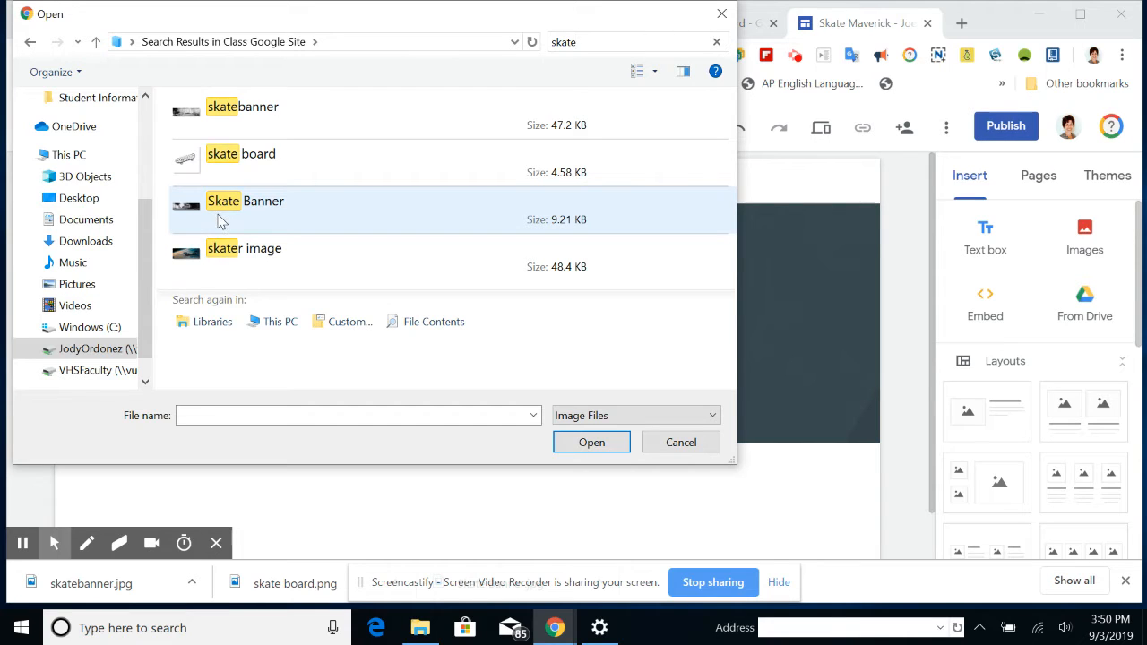
{"action": "double_click", "coordinate": [250, 117]}
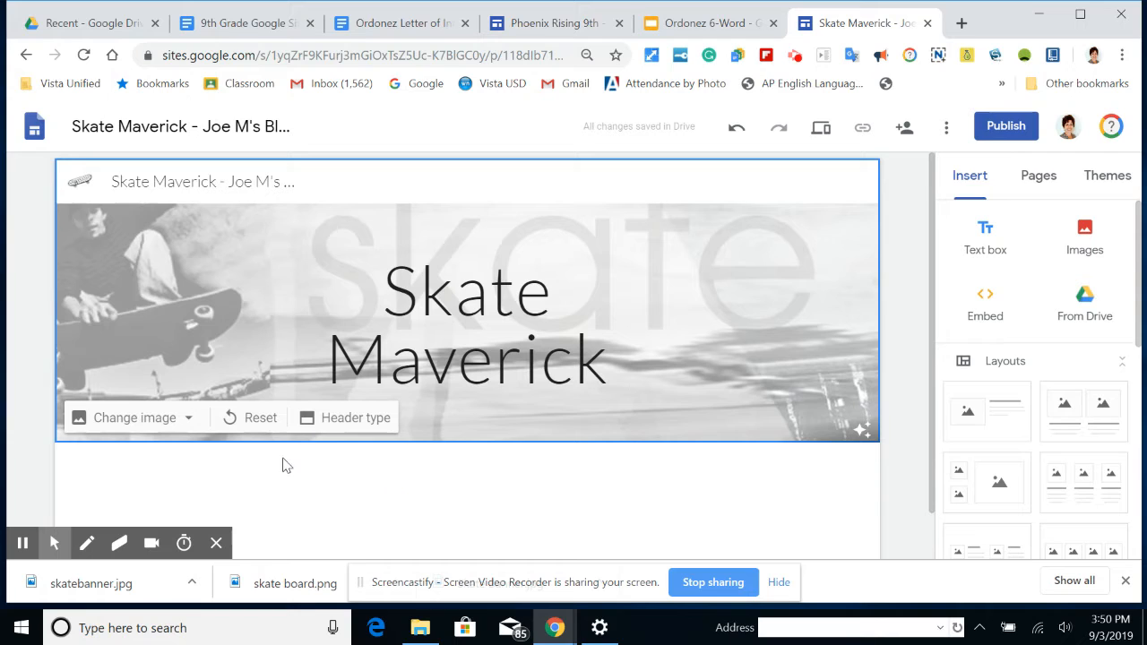
{"action": "left_click", "coordinate": [1105, 179]}
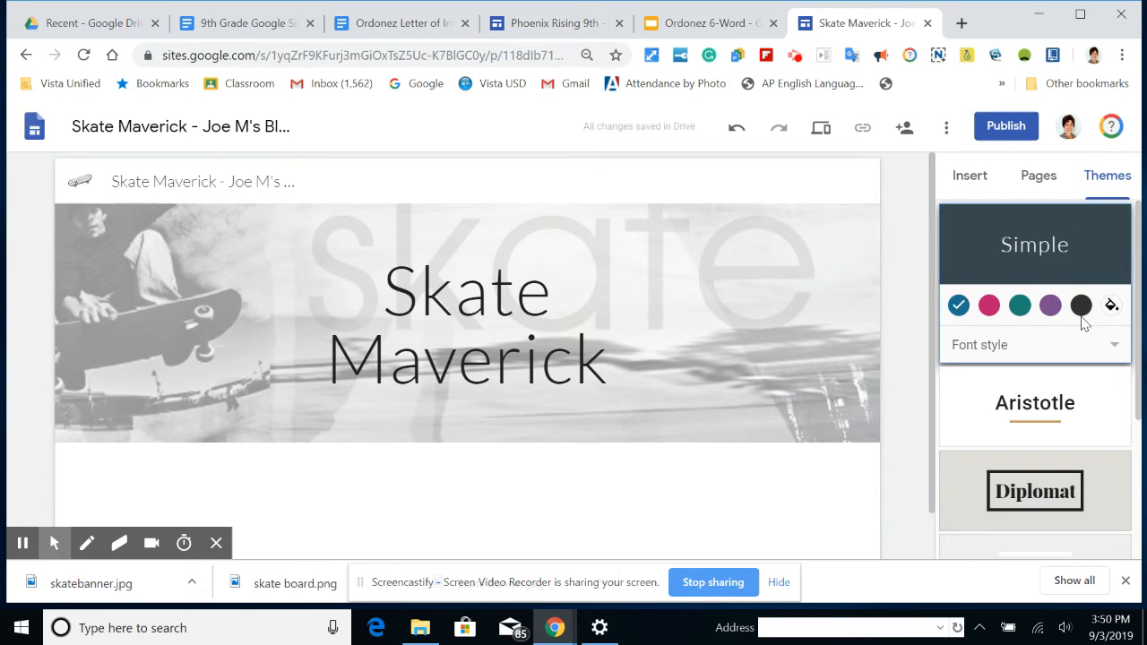
{"action": "left_click_drag", "start_coordinate": [1136, 298], "coordinate": [1136, 484]}
{"action": "left_click_drag", "start_coordinate": [1142, 437], "coordinate": [1137, 285]}
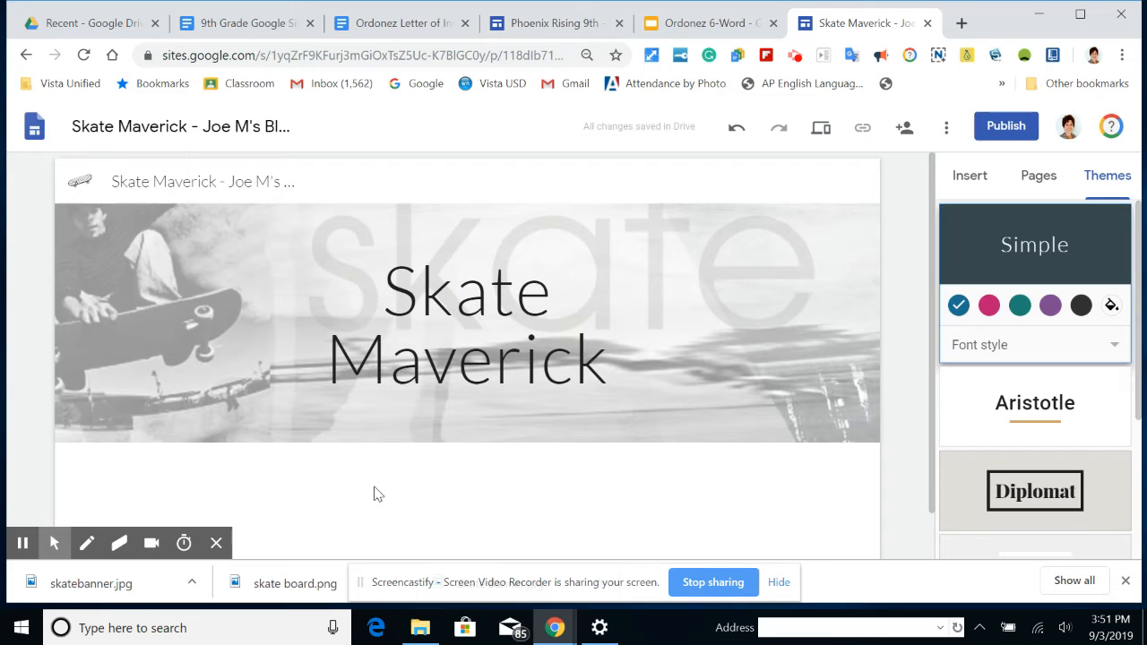
Step: Switch to the letter of introduction document and copy its selected body text, without the salutation and closing
{"action": "left_click", "coordinate": [411, 25]}
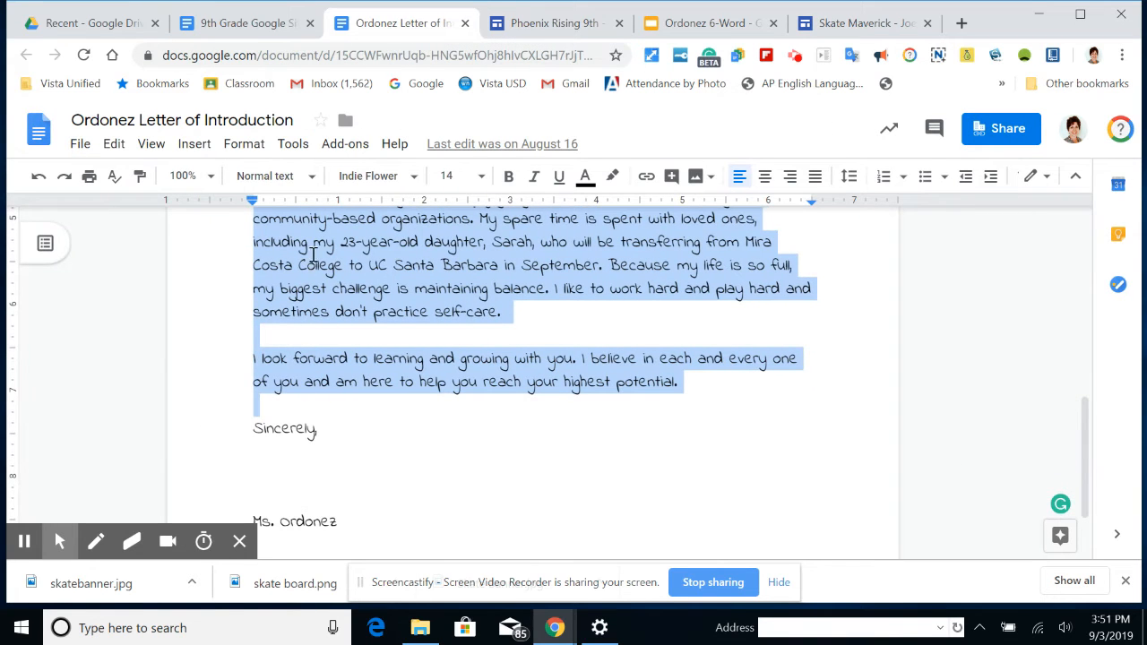
{"action": "right_click", "coordinate": [360, 266]}
{"action": "left_click", "coordinate": [397, 197]}
{"action": "scroll", "coordinate": [1085, 481], "scroll_direction": "up", "scroll_amount": 7}
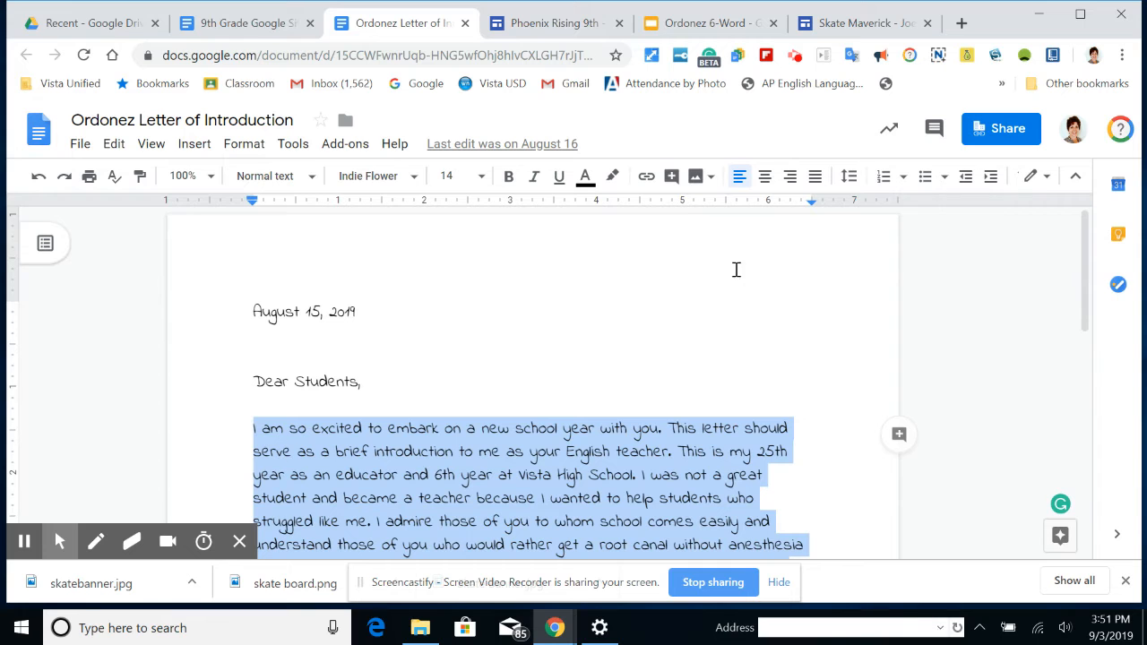
{"action": "left_click_drag", "start_coordinate": [1083, 296], "coordinate": [1119, 517]}
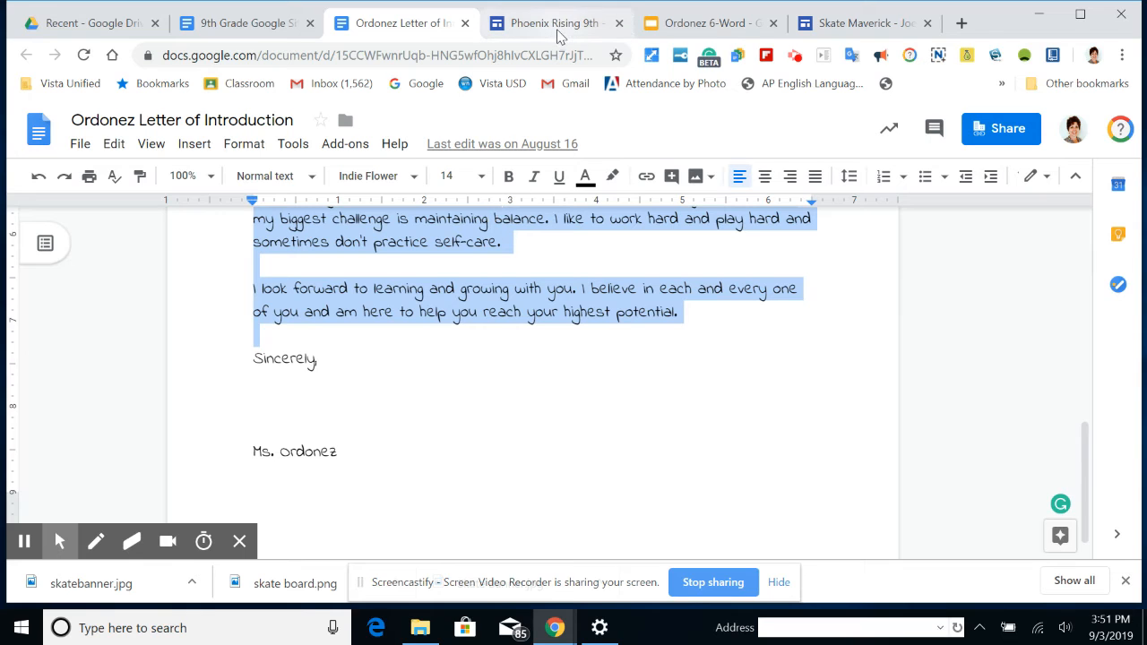
Step: Switch back to the Skate Maverick site and add an empty text box on the page below the header
{"action": "left_click", "coordinate": [858, 29]}
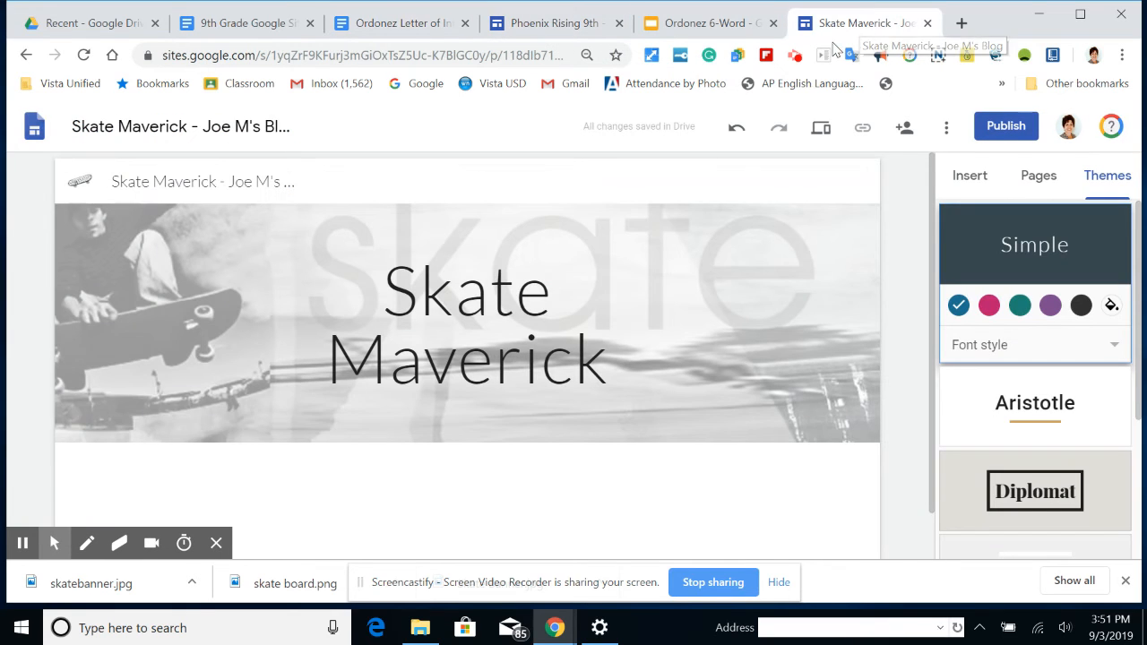
{"action": "double_click", "coordinate": [399, 489]}
{"action": "left_click", "coordinate": [397, 482]}
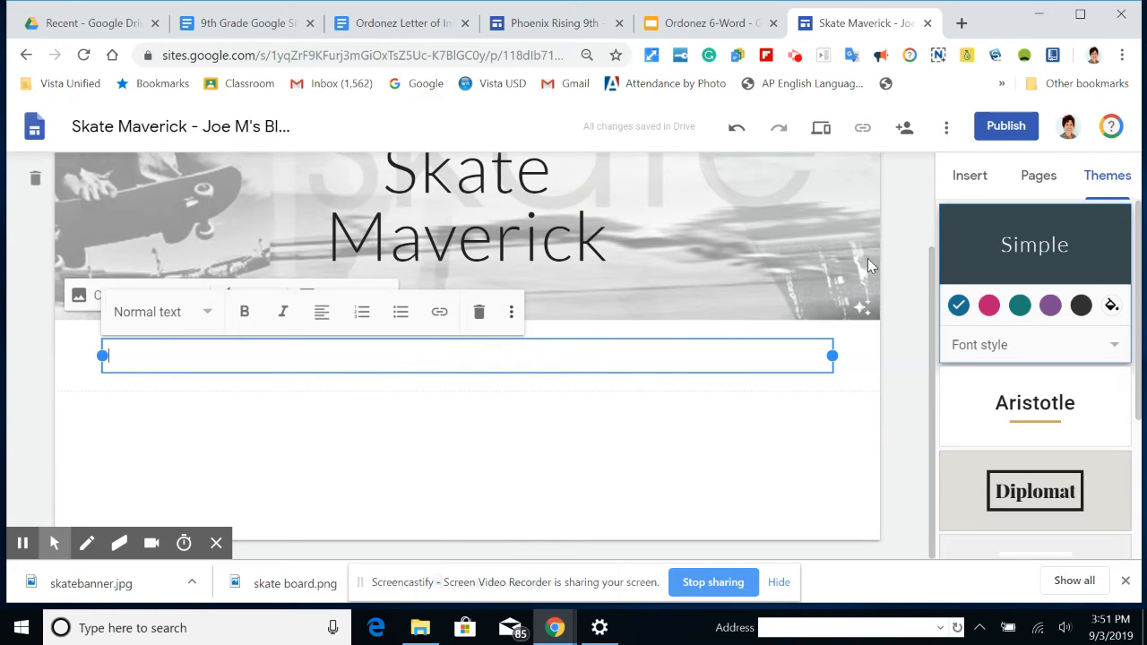
{"action": "left_click", "coordinate": [969, 176]}
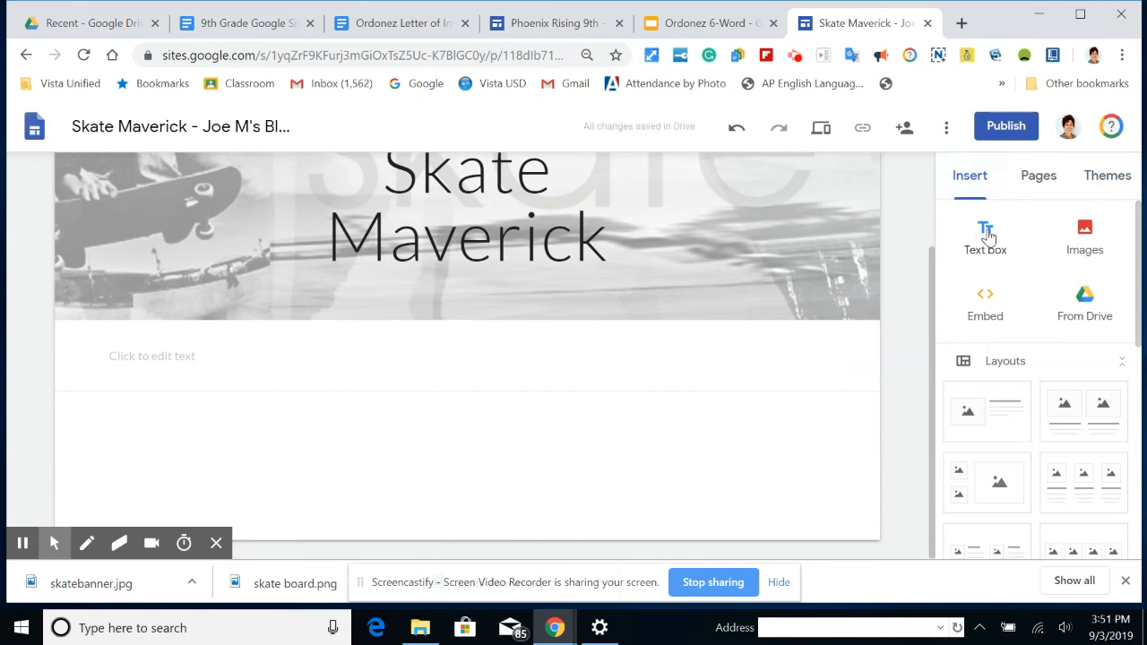
{"action": "left_click", "coordinate": [475, 360]}
{"action": "left_click", "coordinate": [448, 355]}
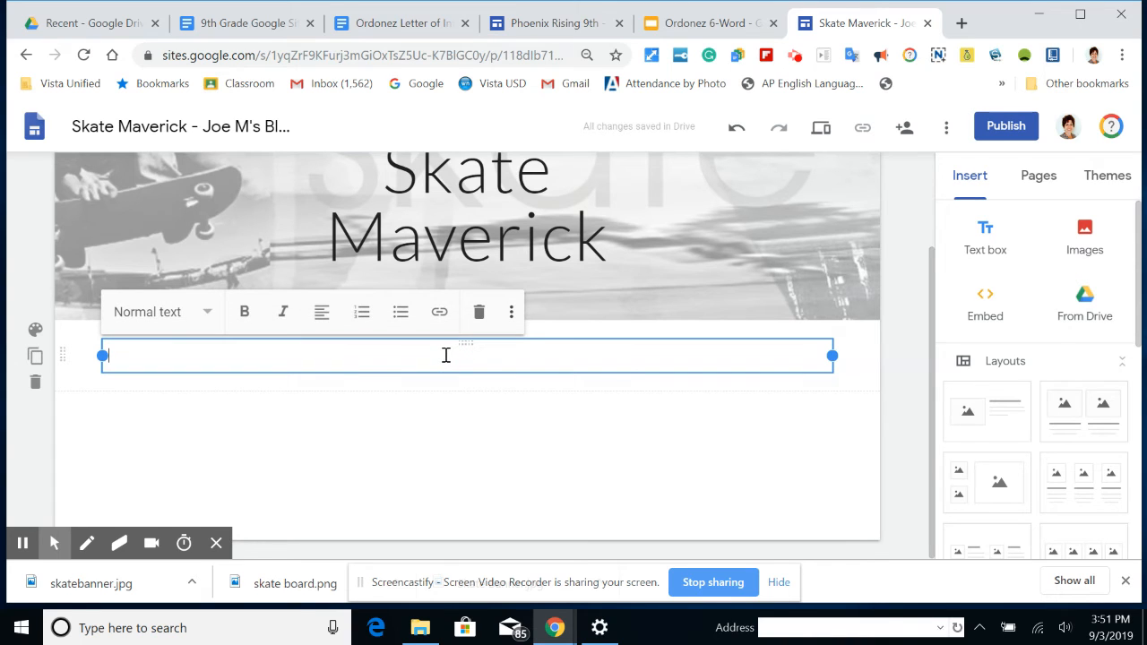
Step: Enter a centered "Bio" title in the text box and start a new line under it
{"action": "left_click", "coordinate": [322, 314]}
{"action": "left_click", "coordinate": [320, 358]}
{"action": "type", "text": "A"}
{"action": "key", "text": "Return"}
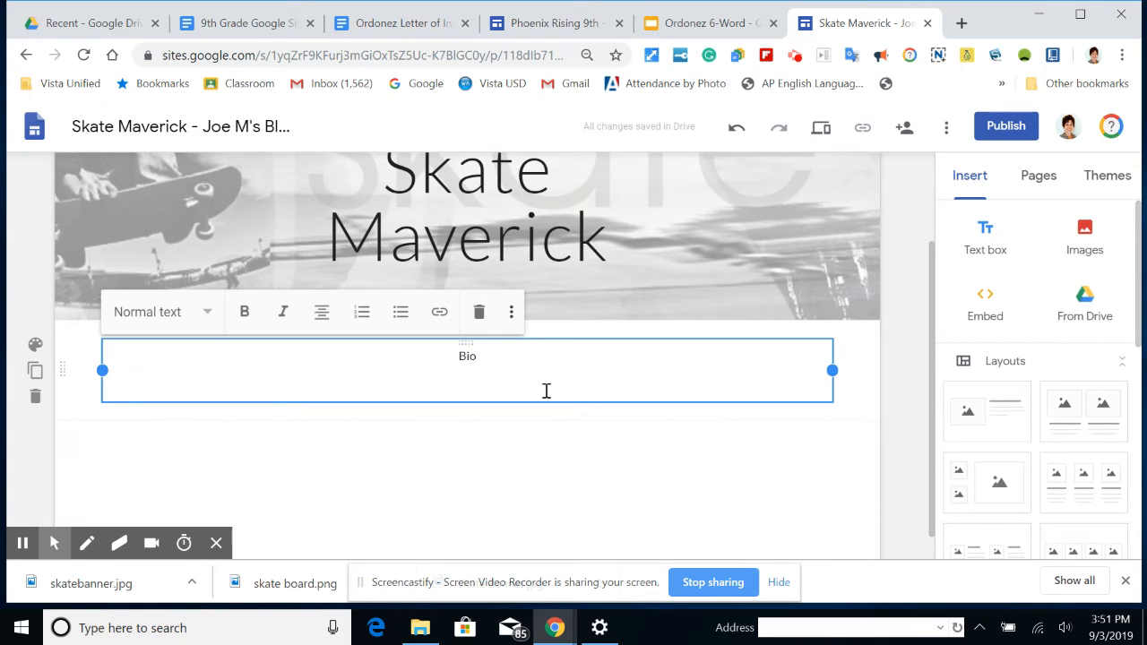
Step: Left-align the line under the "Bio" title and paste the copied letter text there
{"action": "left_click", "coordinate": [319, 314]}
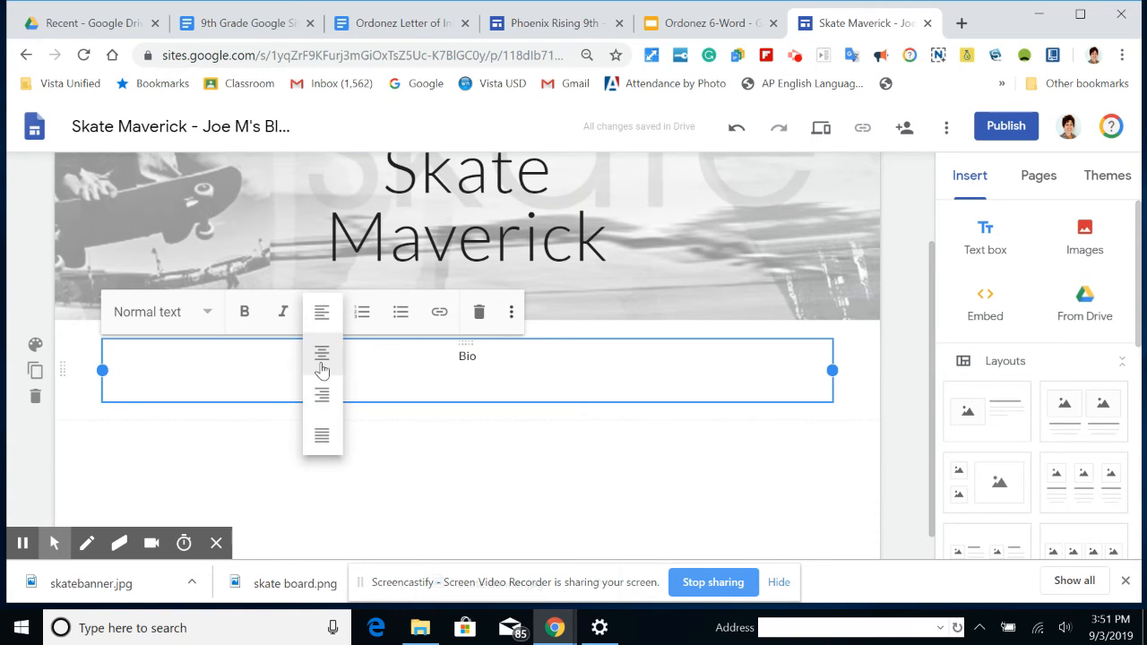
{"action": "left_click", "coordinate": [322, 315]}
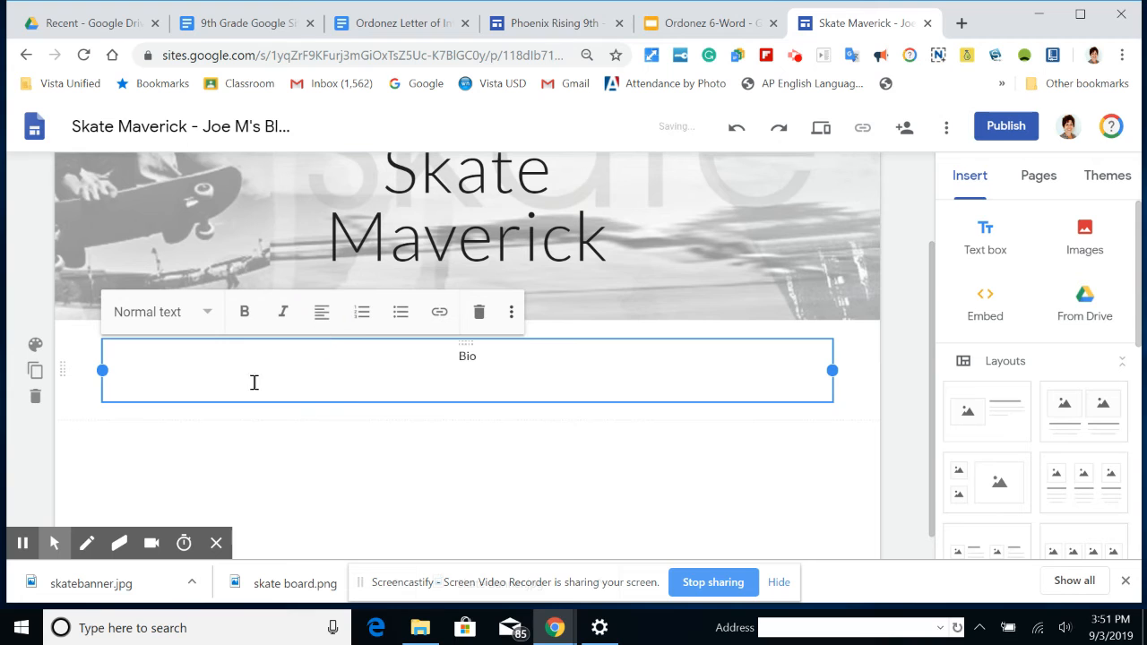
{"action": "key", "text": "ctrl+v"}
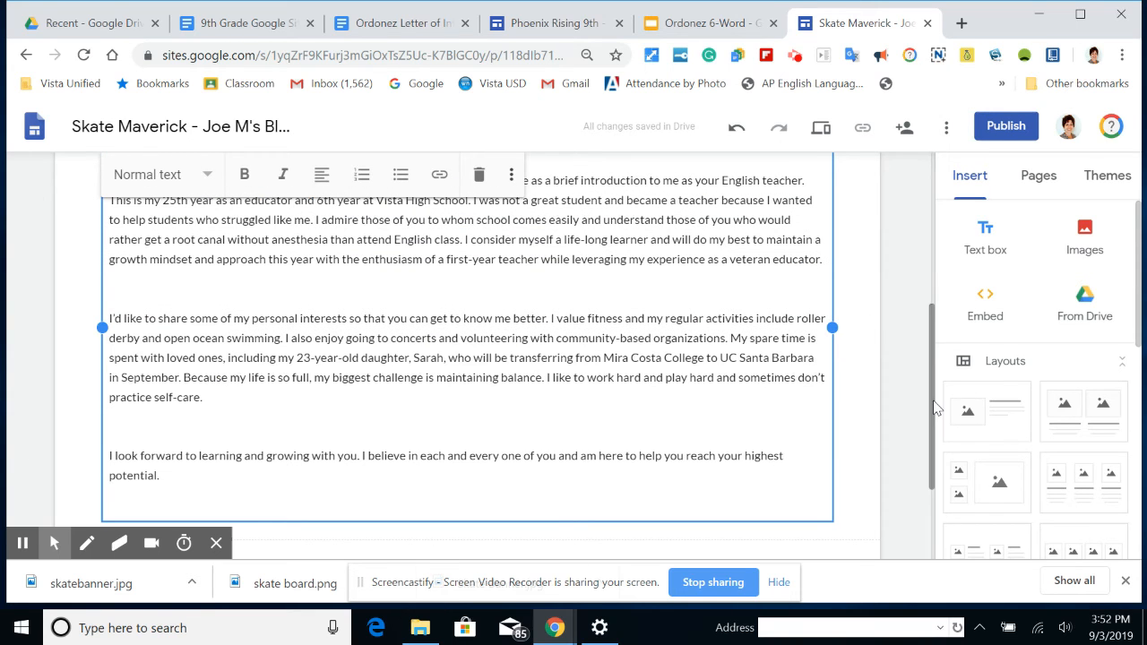
Step: Try the Heading style on the title and all the letter text, and set them to the Subheading style
{"action": "left_click_drag", "start_coordinate": [934, 401], "coordinate": [935, 313]}
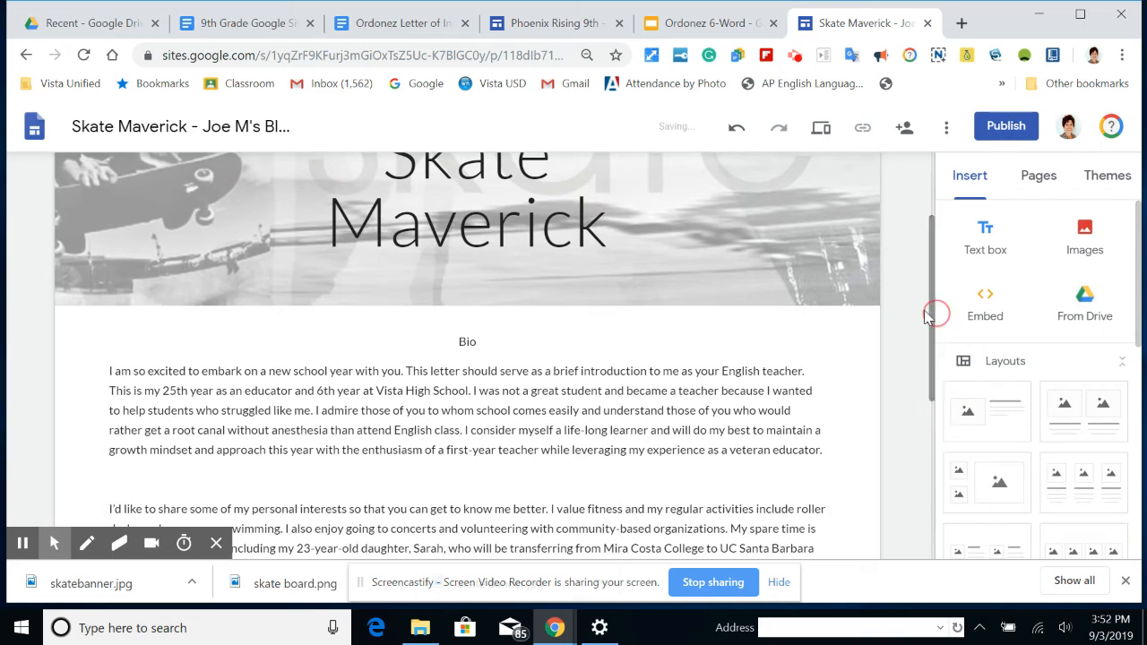
{"action": "left_click", "coordinate": [109, 370]}
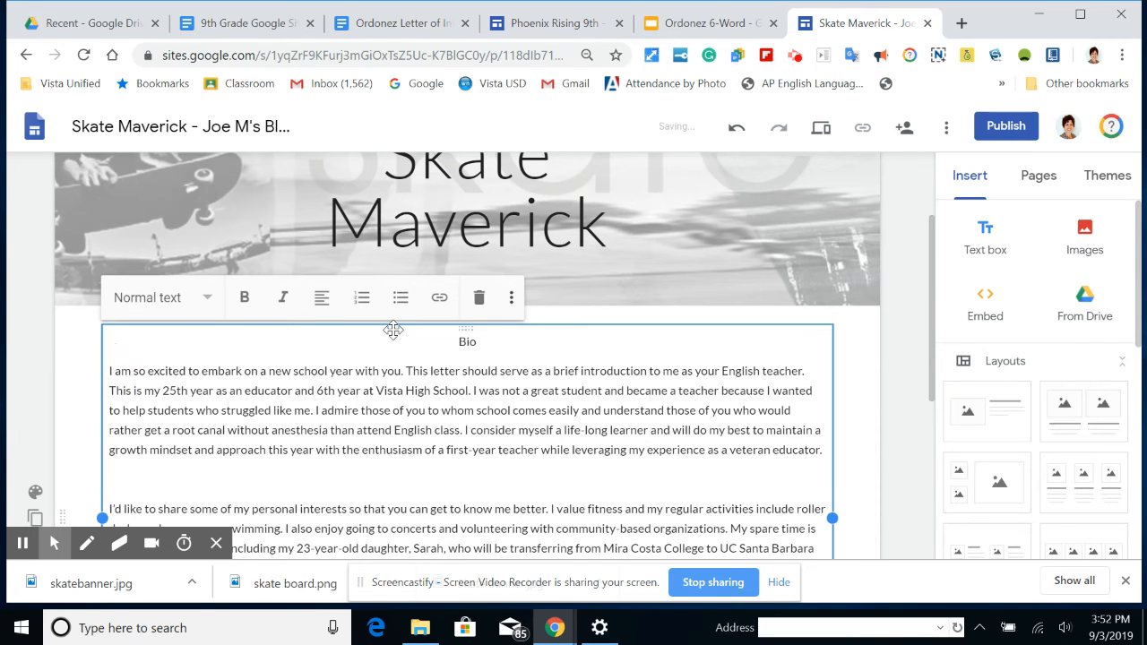
{"action": "left_click", "coordinate": [431, 339]}
{"action": "left_click_drag", "start_coordinate": [431, 338], "coordinate": [464, 451]}
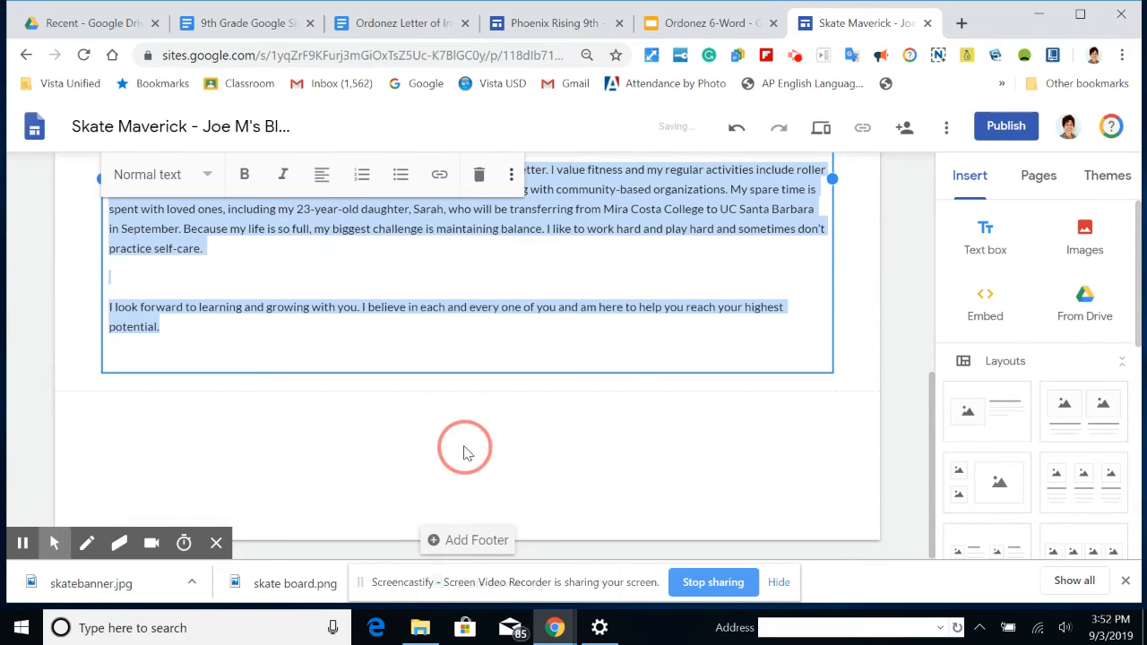
{"action": "left_click", "coordinate": [157, 177]}
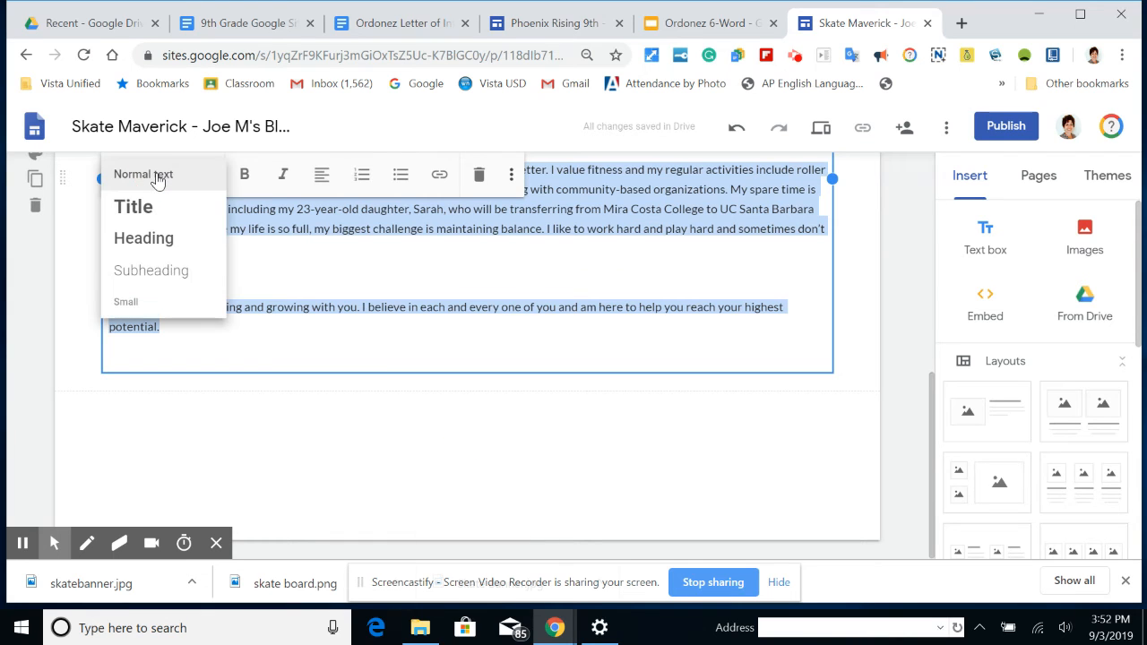
{"action": "left_click", "coordinate": [149, 238]}
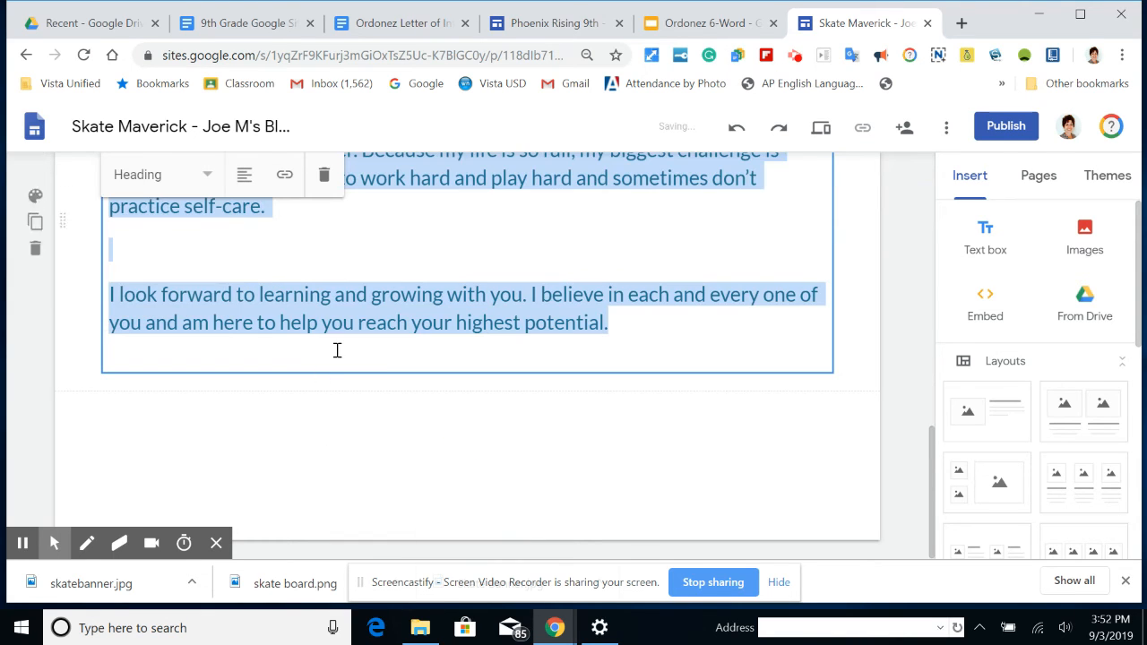
{"action": "left_click", "coordinate": [131, 173]}
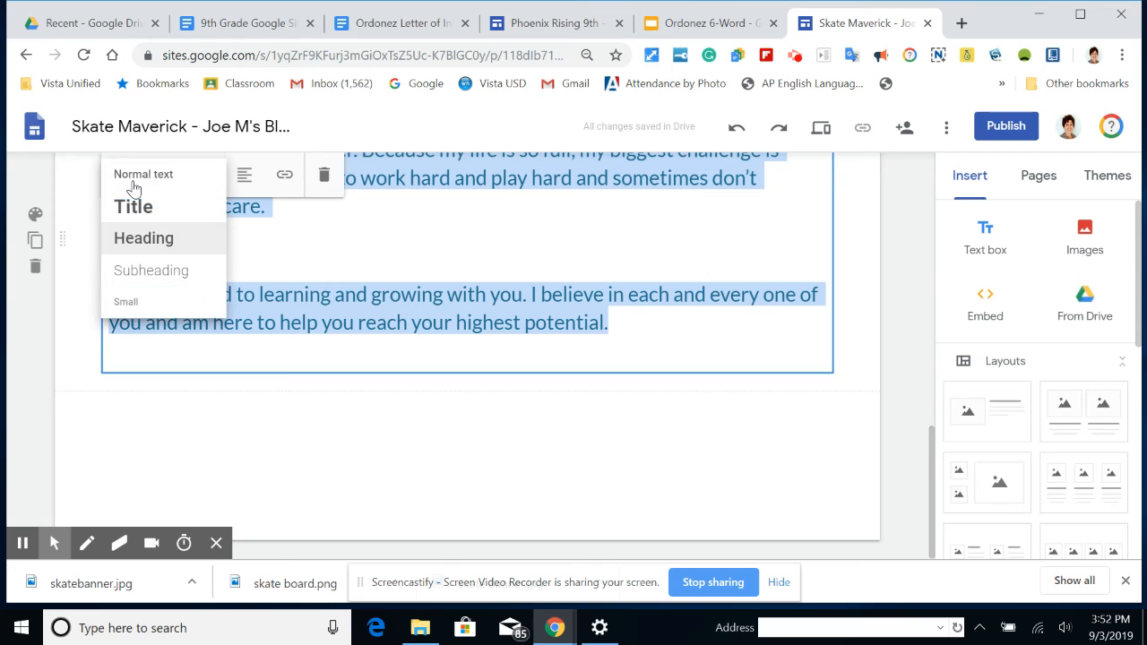
{"action": "left_click", "coordinate": [133, 271]}
Step: Delete the empty lines between the three bio paragraphs
{"action": "left_click", "coordinate": [131, 279]}
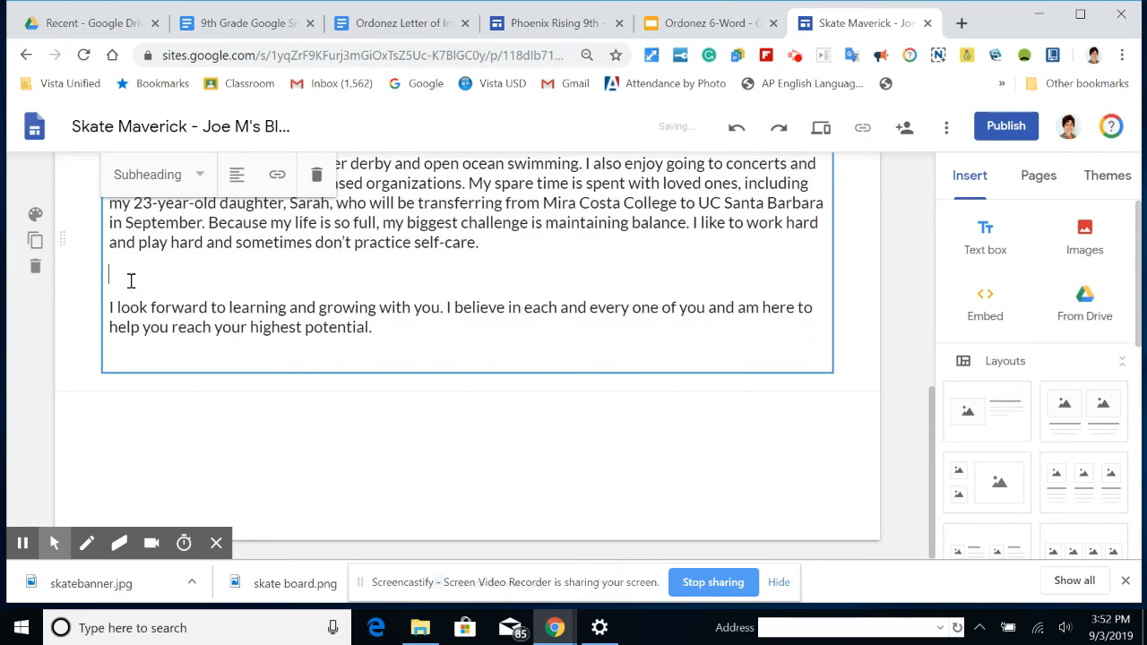
{"action": "key", "text": "BackSpace"}
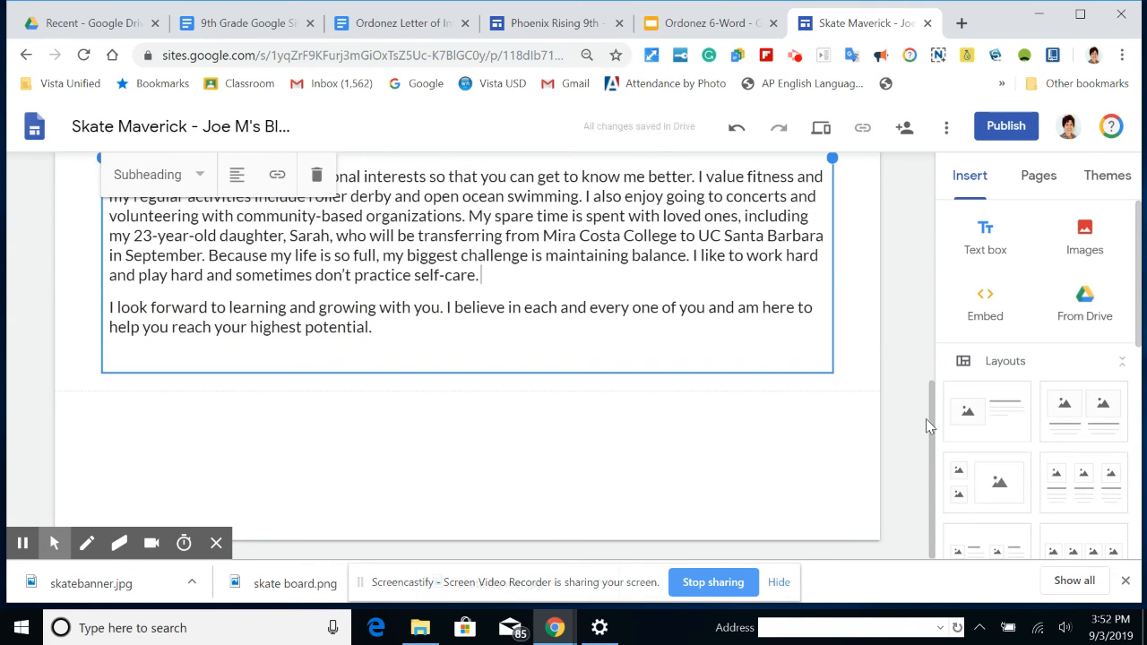
{"action": "left_click_drag", "start_coordinate": [930, 433], "coordinate": [923, 294]}
{"action": "left_click", "coordinate": [126, 459]}
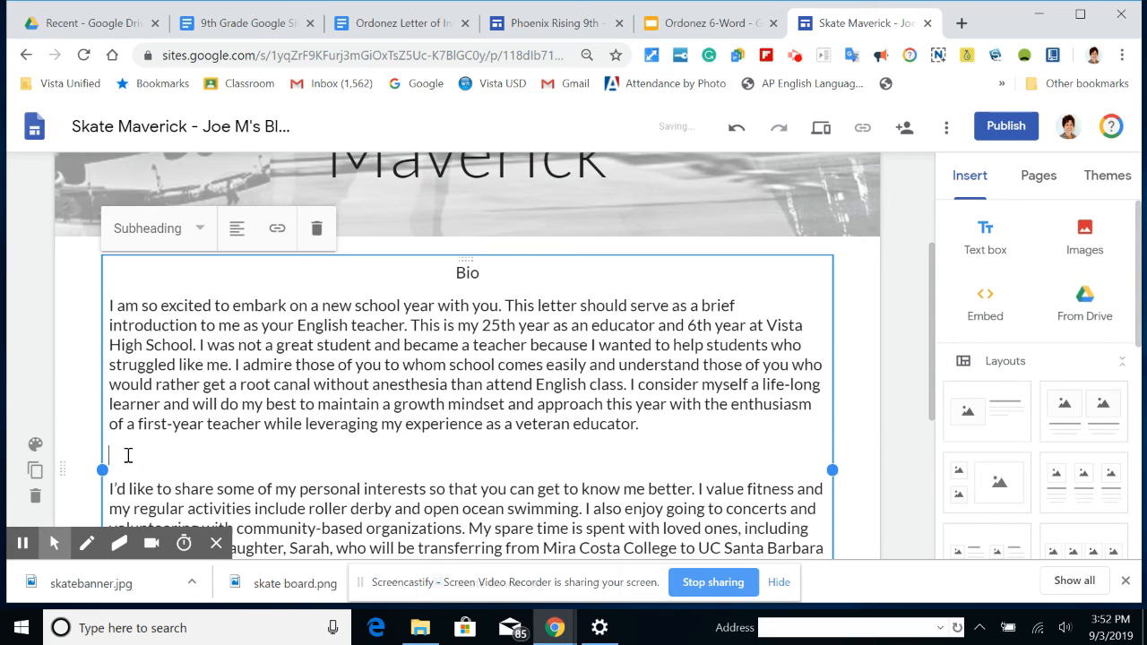
{"action": "key", "text": "BackSpace"}
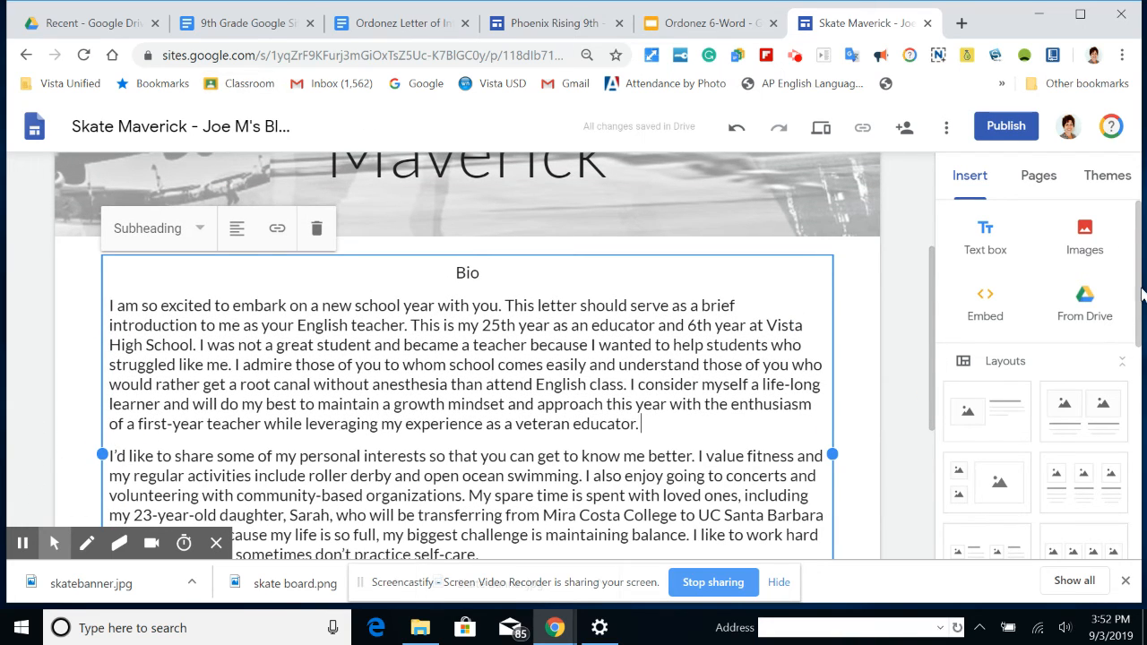
Step: Try the Diplomat theme with its green color on the site
{"action": "left_click", "coordinate": [1109, 177]}
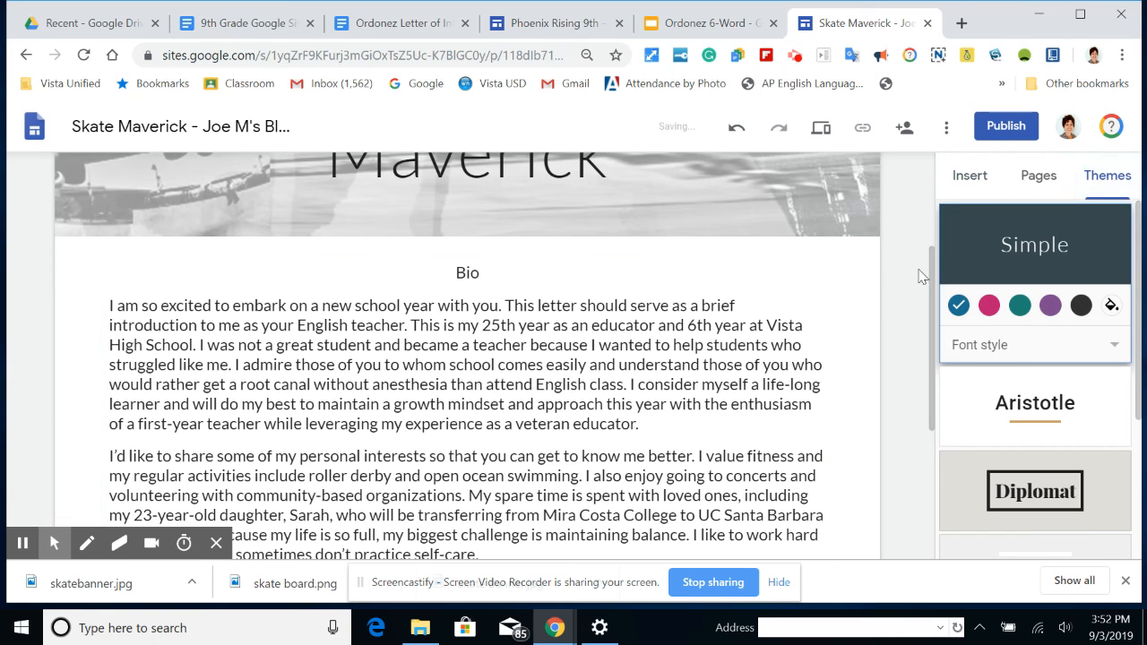
{"action": "scroll", "coordinate": [1131, 276], "scroll_direction": "down", "scroll_amount": 3}
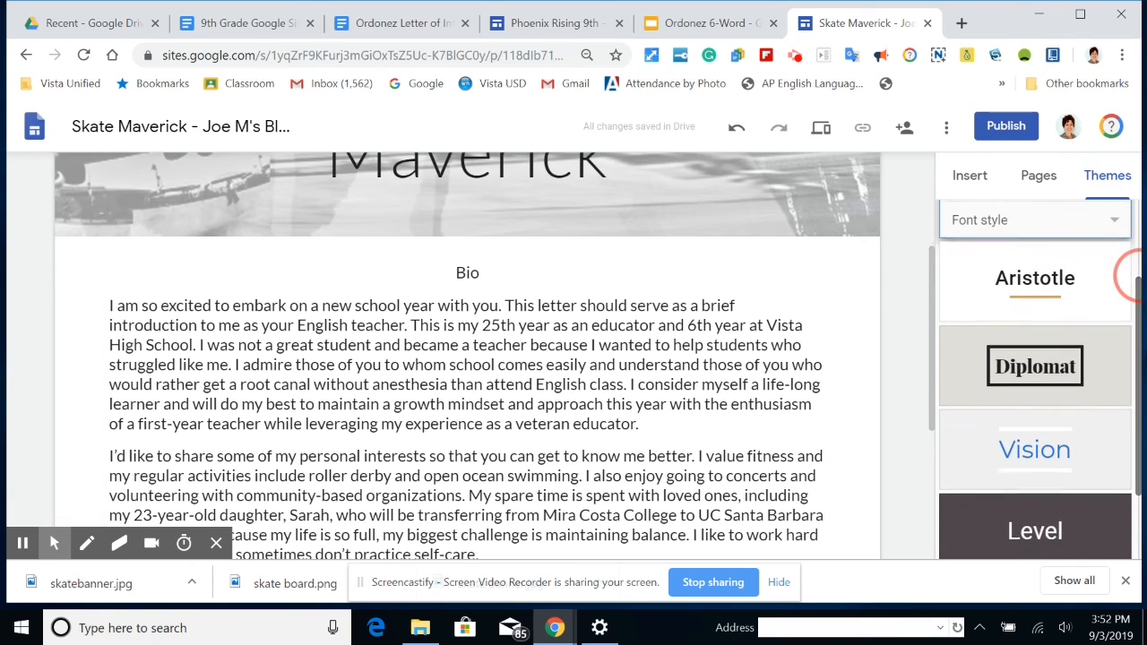
{"action": "scroll", "coordinate": [1130, 276], "scroll_direction": "down", "scroll_amount": 1}
{"action": "scroll", "coordinate": [1131, 276], "scroll_direction": "up", "scroll_amount": 2}
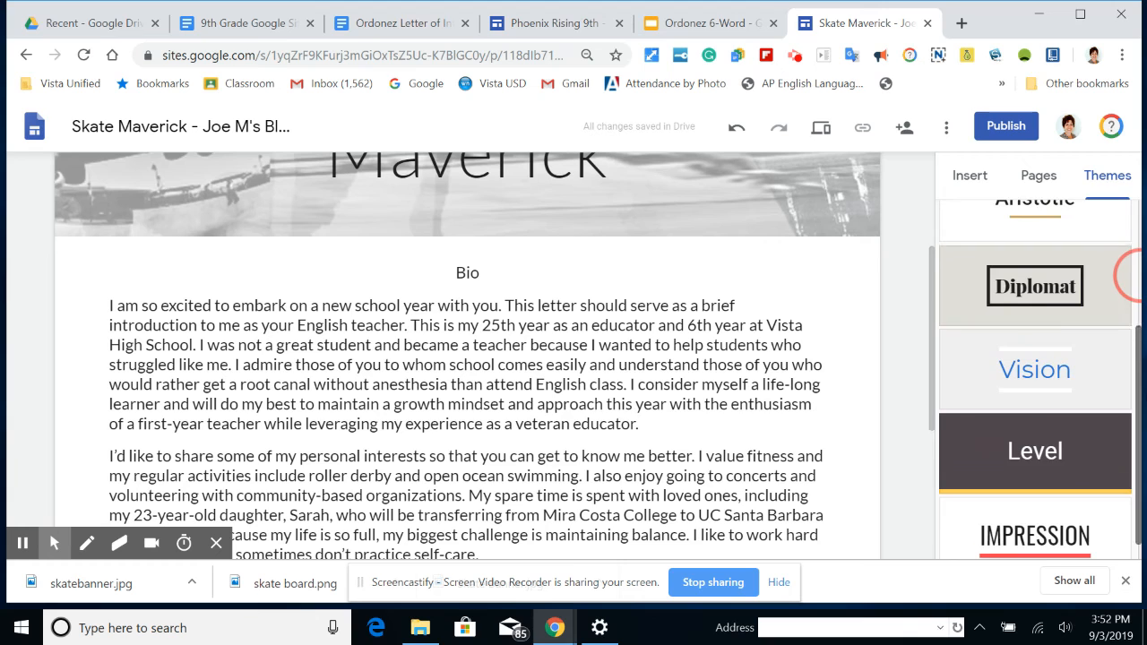
{"action": "left_click", "coordinate": [998, 355]}
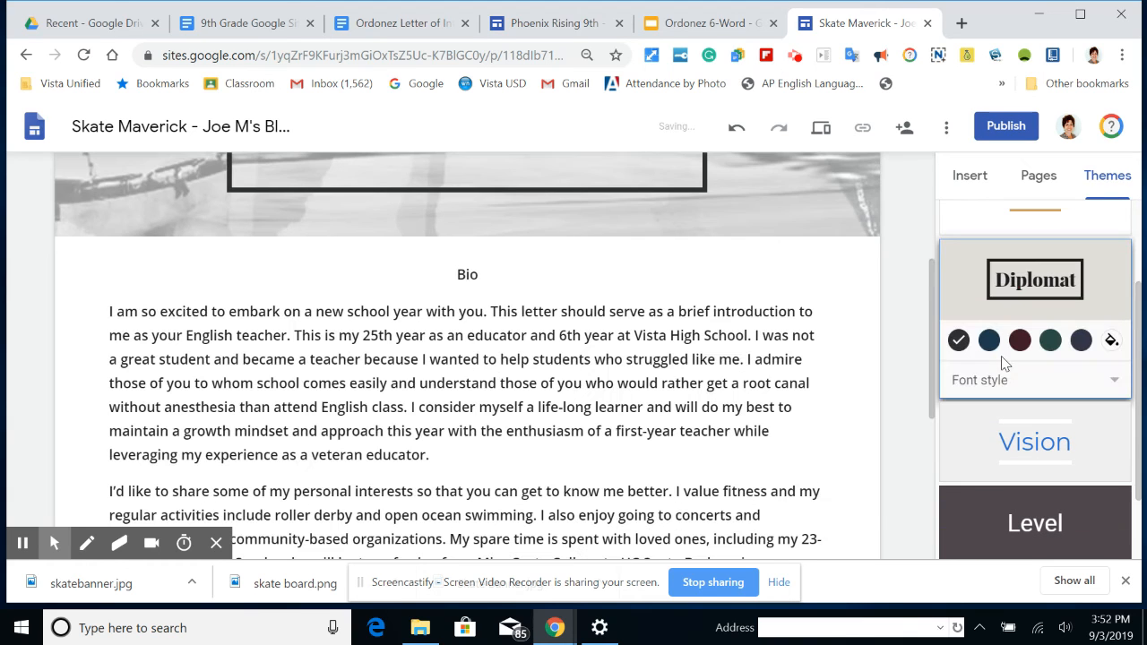
{"action": "left_click", "coordinate": [1045, 343]}
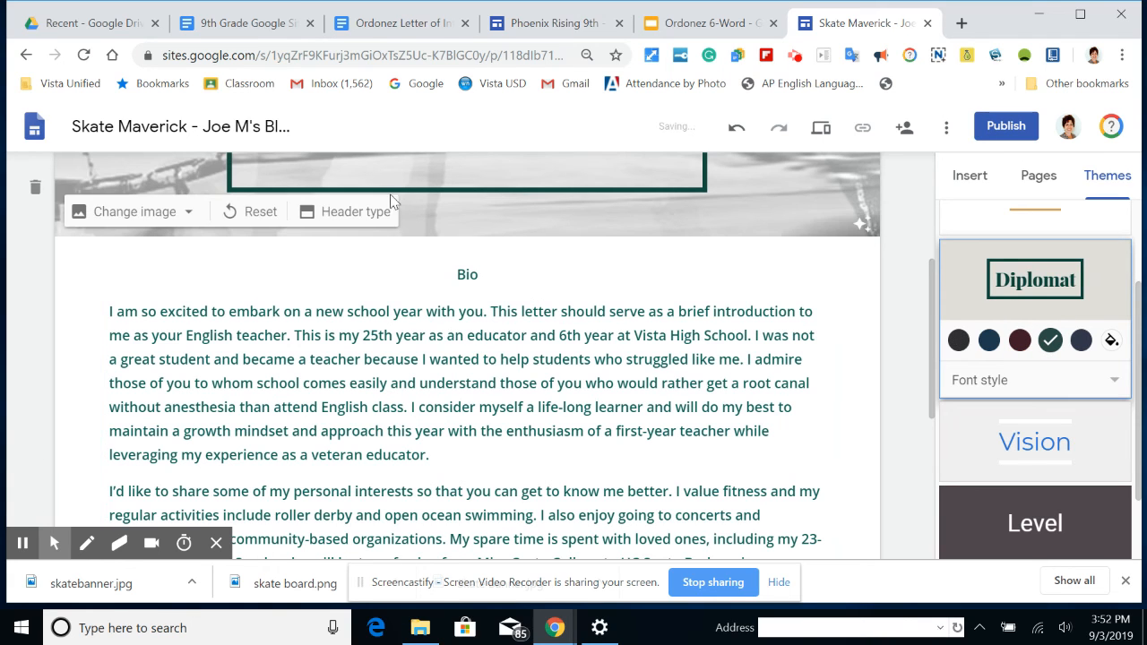
{"action": "left_click_drag", "start_coordinate": [930, 307], "coordinate": [929, 217]}
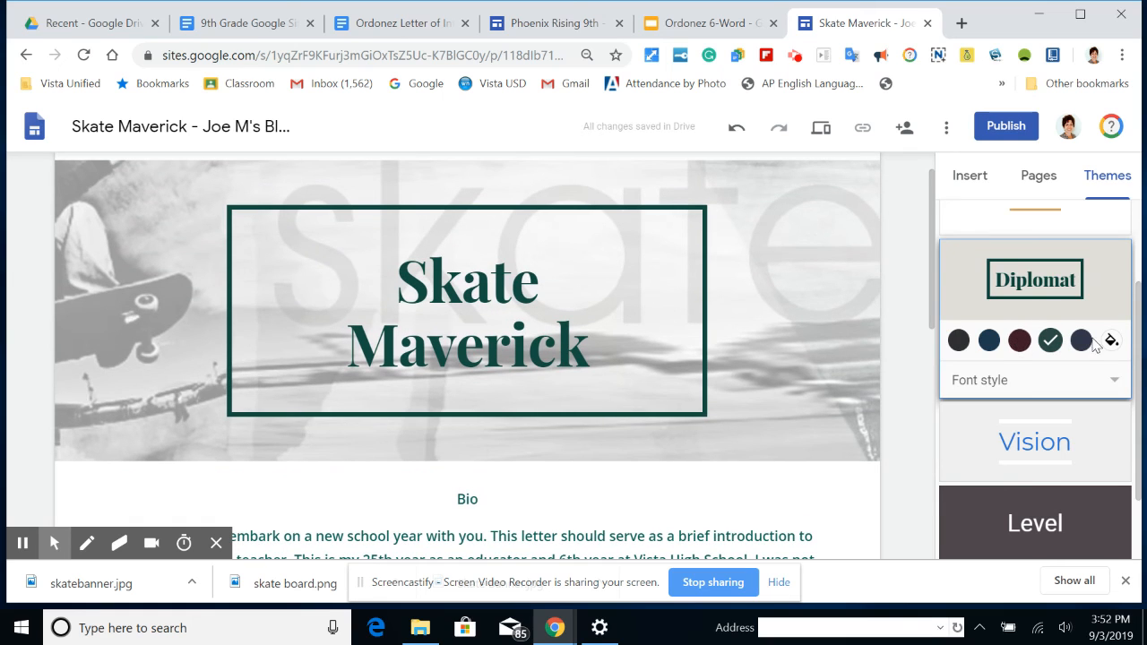
Step: Switch the site back to the Simple theme and check the bio text on the page
{"action": "left_click_drag", "start_coordinate": [1138, 366], "coordinate": [1142, 206]}
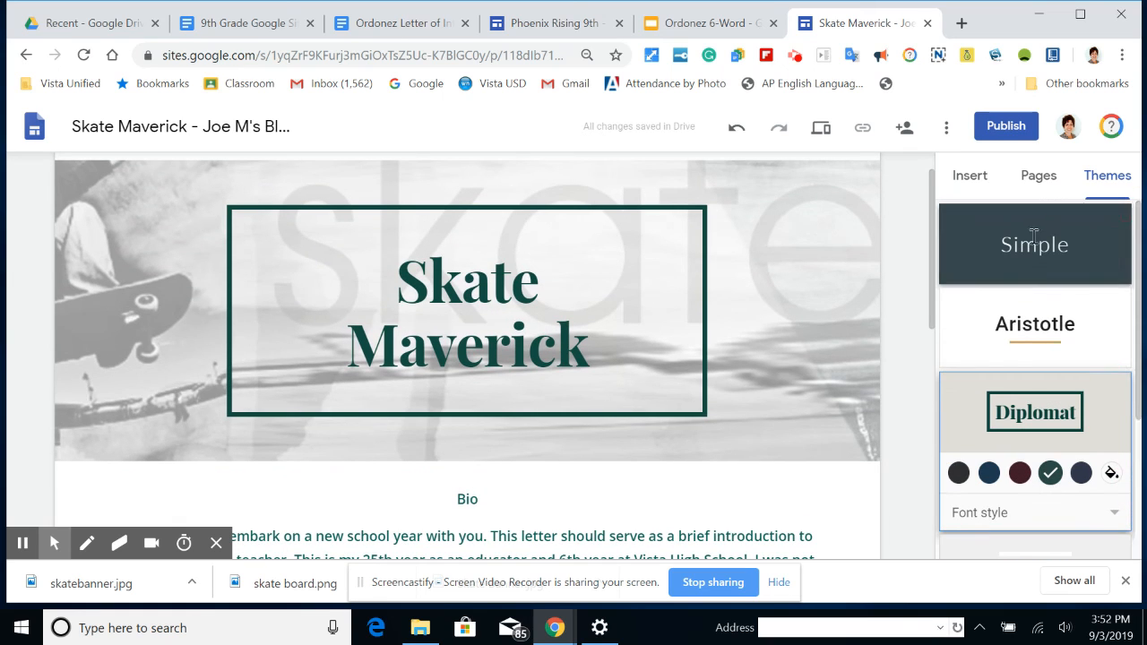
{"action": "left_click", "coordinate": [1034, 237]}
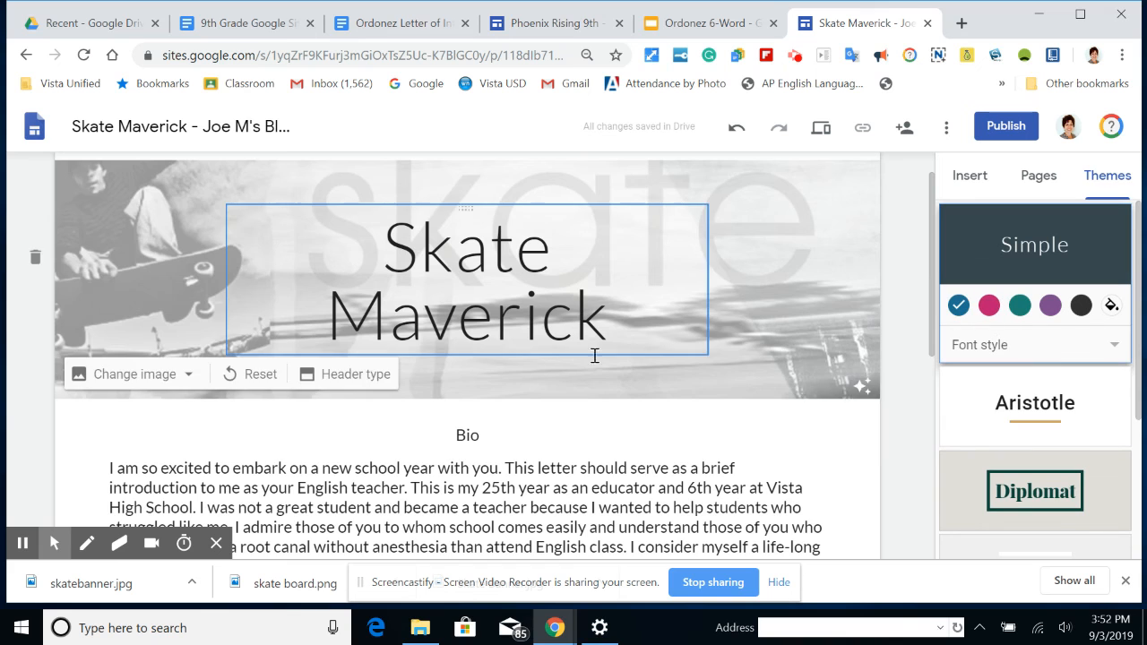
{"action": "left_click_drag", "start_coordinate": [929, 306], "coordinate": [937, 441]}
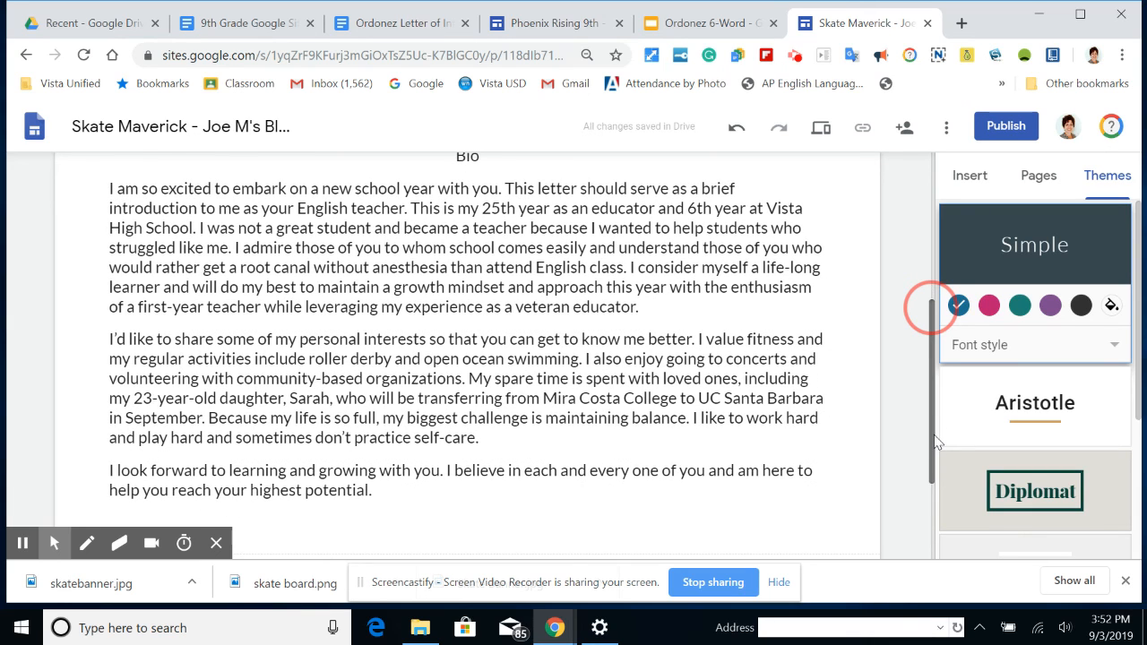
{"action": "left_click_drag", "start_coordinate": [935, 441], "coordinate": [938, 450]}
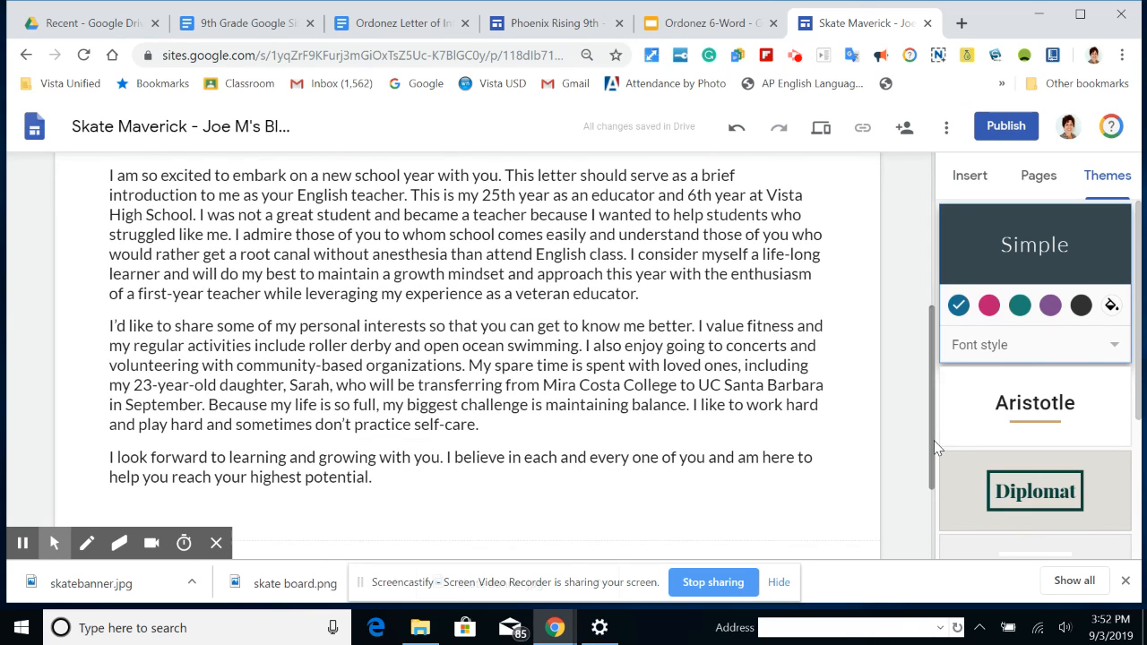